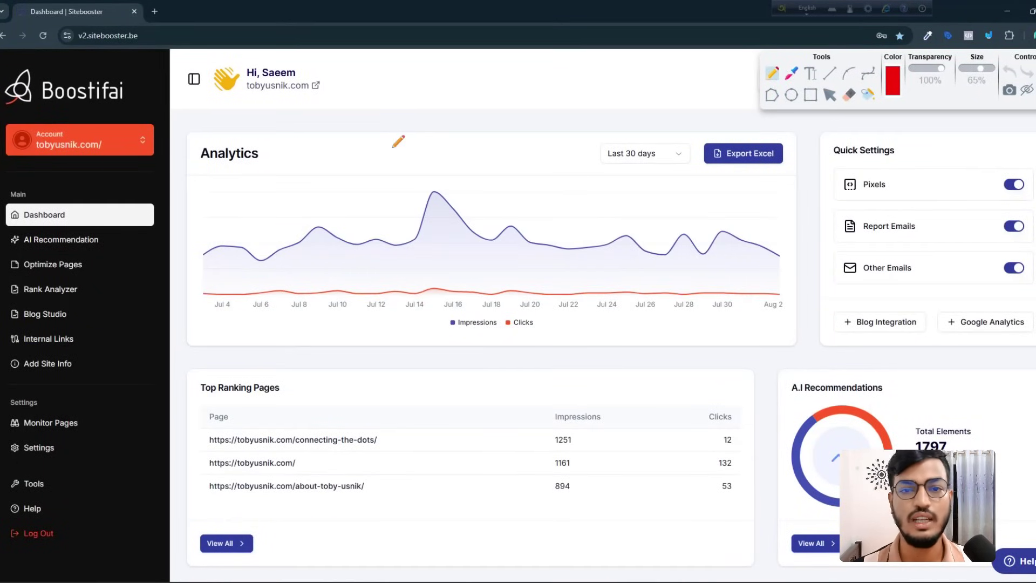
Step: Draw red marks on the greeting, site address, Analytics title, chart legend, Excel export and Last 30 days range
mouse_move(132, 93)
mouse_down()
mouse_move(189, 69)
mouse_move(119, 114)
mouse_up()
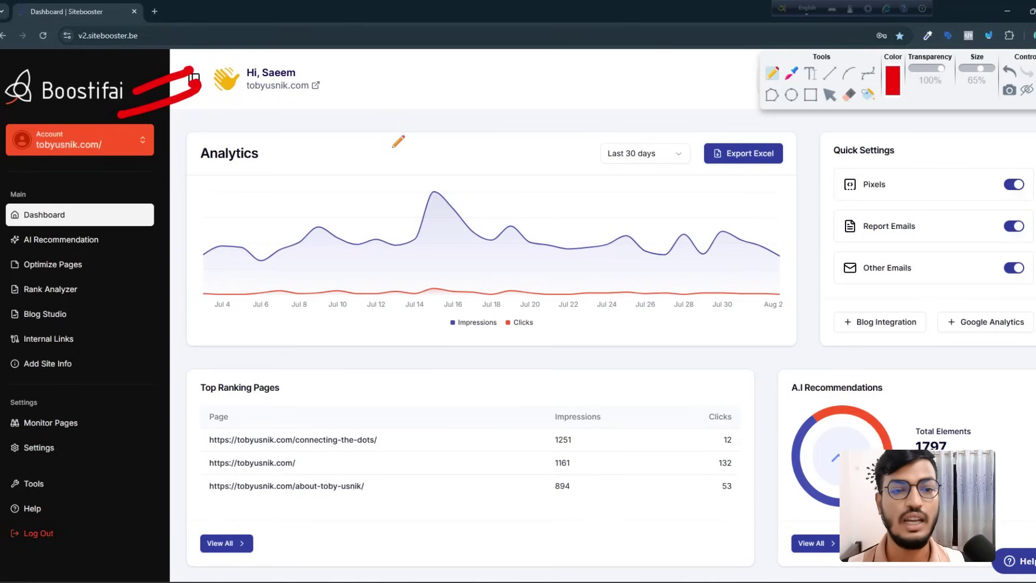
mouse_move(294, 56)
mouse_down()
mouse_move(226, 73)
mouse_move(330, 107)
mouse_move(267, 63)
mouse_up()
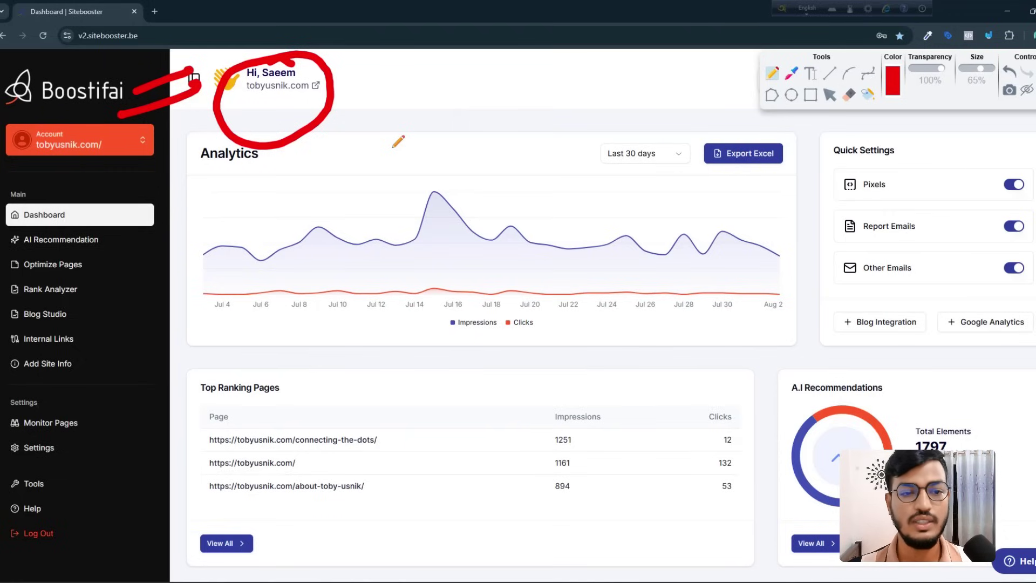
mouse_move(272, 164)
mouse_down()
mouse_move(282, 159)
mouse_move(269, 178)
mouse_up()
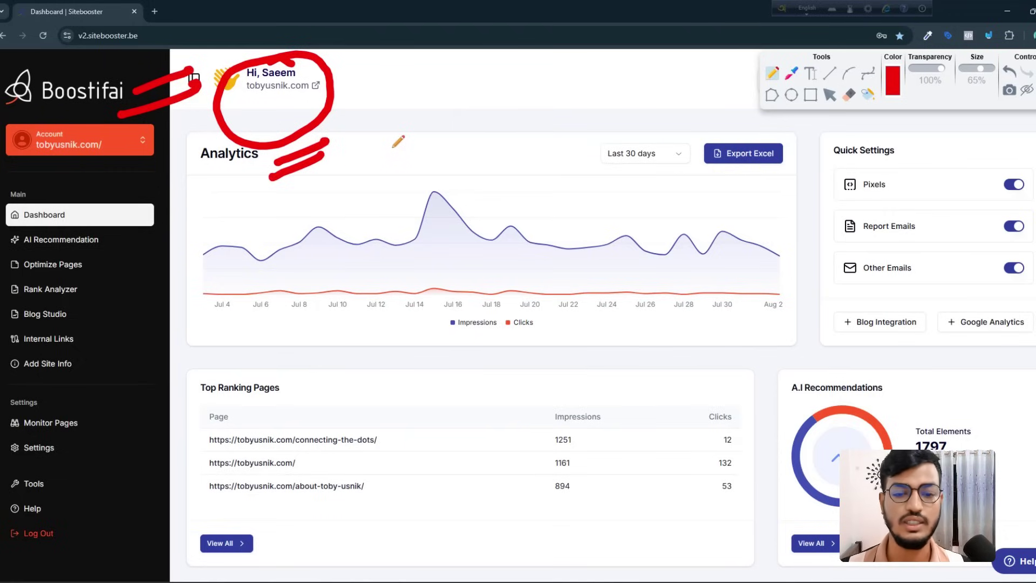
mouse_move(446, 320)
mouse_down()
mouse_move(489, 300)
mouse_move(544, 301)
mouse_move(510, 321)
mouse_up()
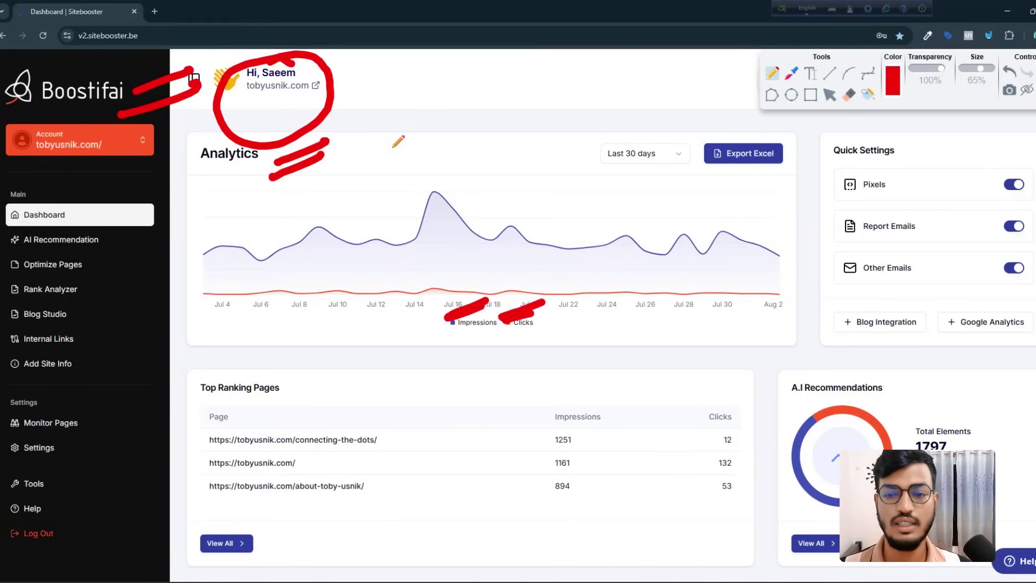
mouse_move(777, 137)
mouse_down()
mouse_move(683, 159)
mouse_move(802, 162)
mouse_move(774, 129)
mouse_up()
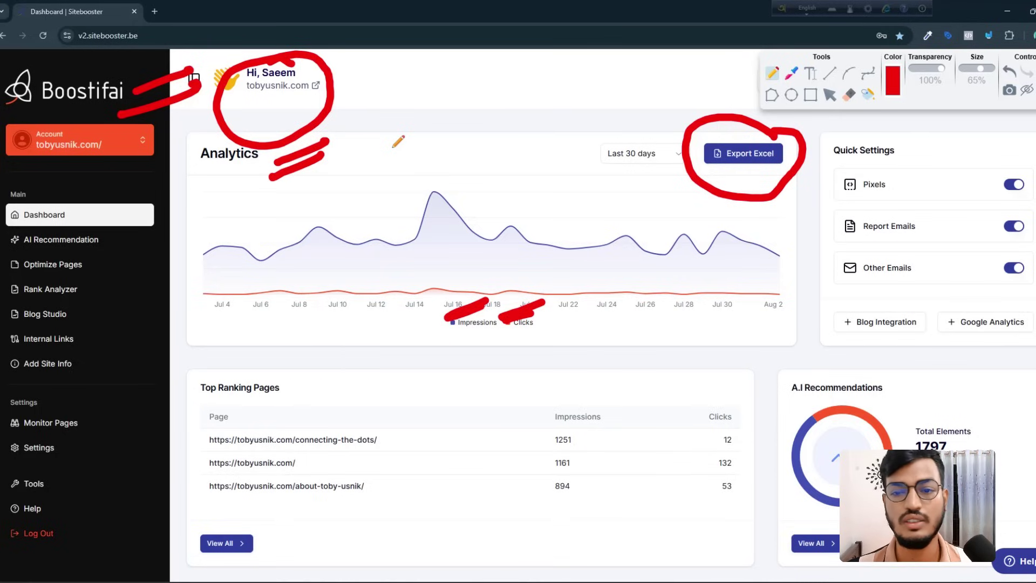
mouse_move(637, 122)
mouse_down()
mouse_move(631, 131)
mouse_move(679, 113)
mouse_up()
drag(641, 144, 675, 128)
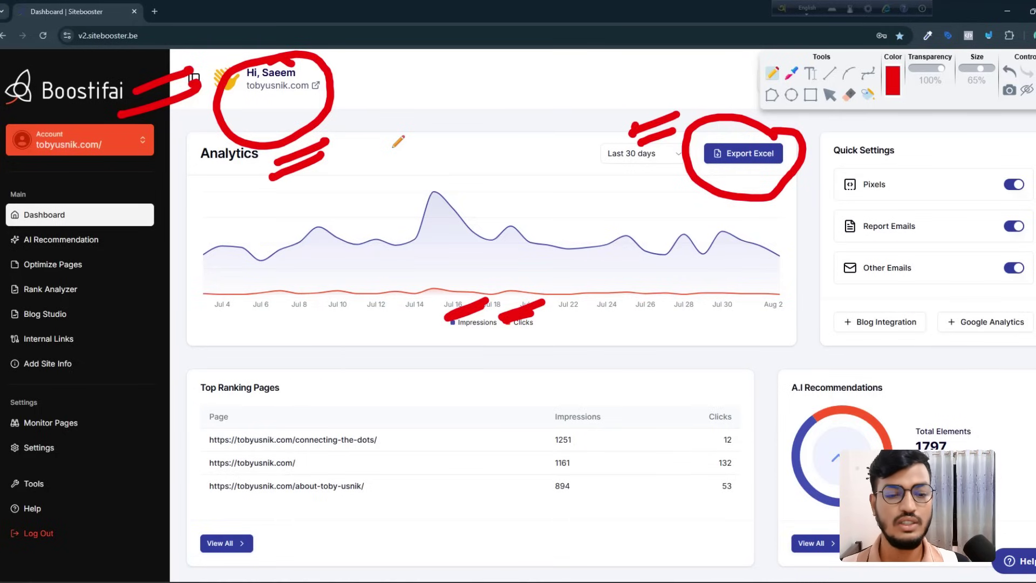
Step: Mark the Top Ranking Pages heading, Impressions and Clicks figures, third page URL and View All link in red
scroll(351, 178, down, 4)
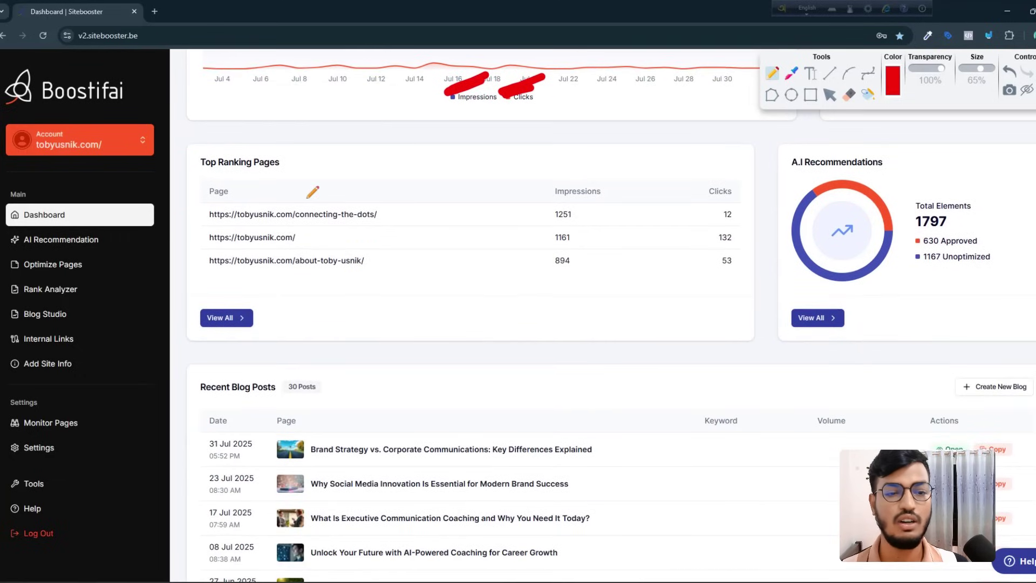
drag(300, 167, 372, 150)
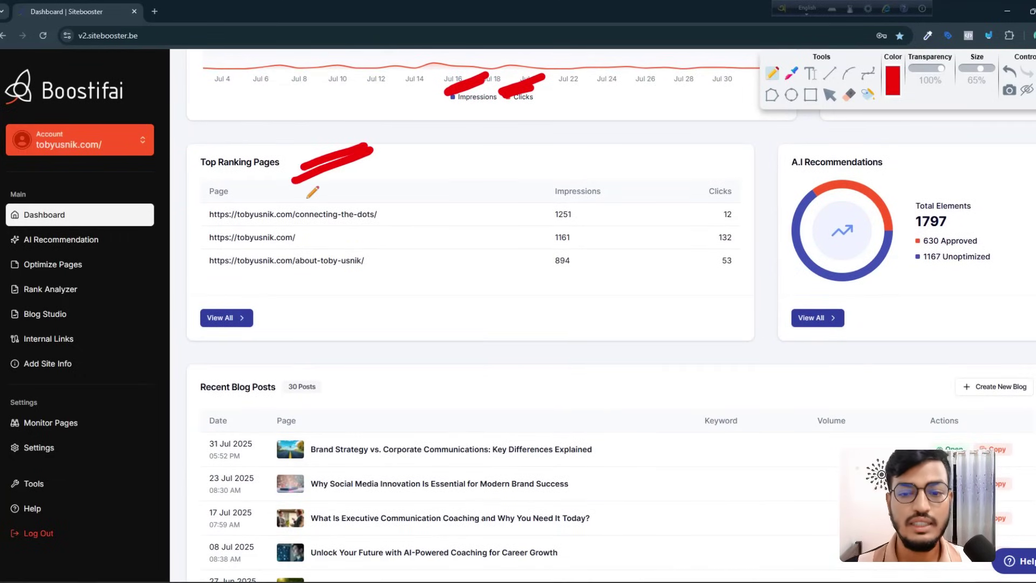
mouse_move(576, 233)
mouse_down()
mouse_move(628, 212)
mouse_move(576, 232)
mouse_up()
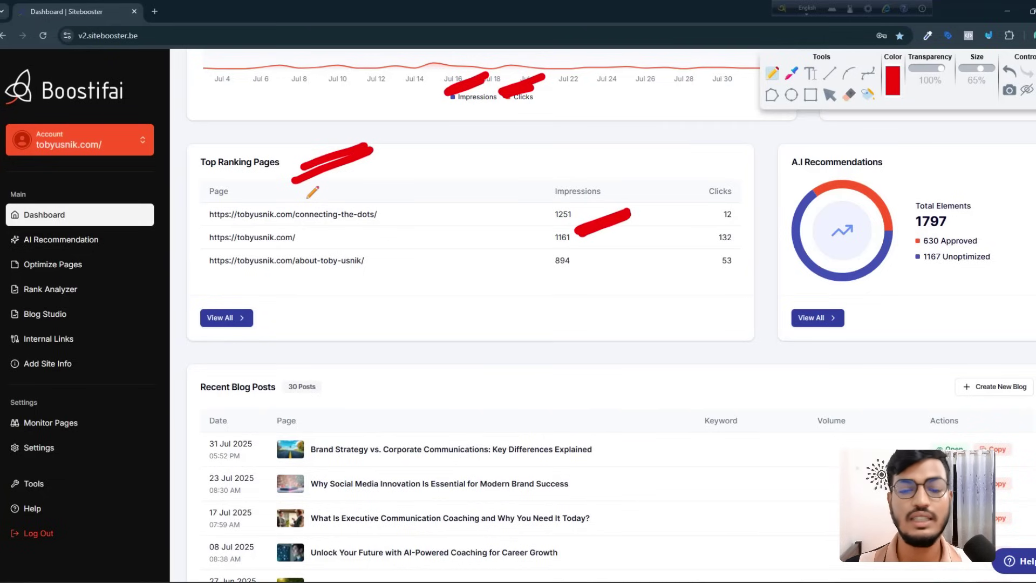
mouse_move(736, 222)
mouse_down()
mouse_move(767, 205)
mouse_move(724, 228)
mouse_up()
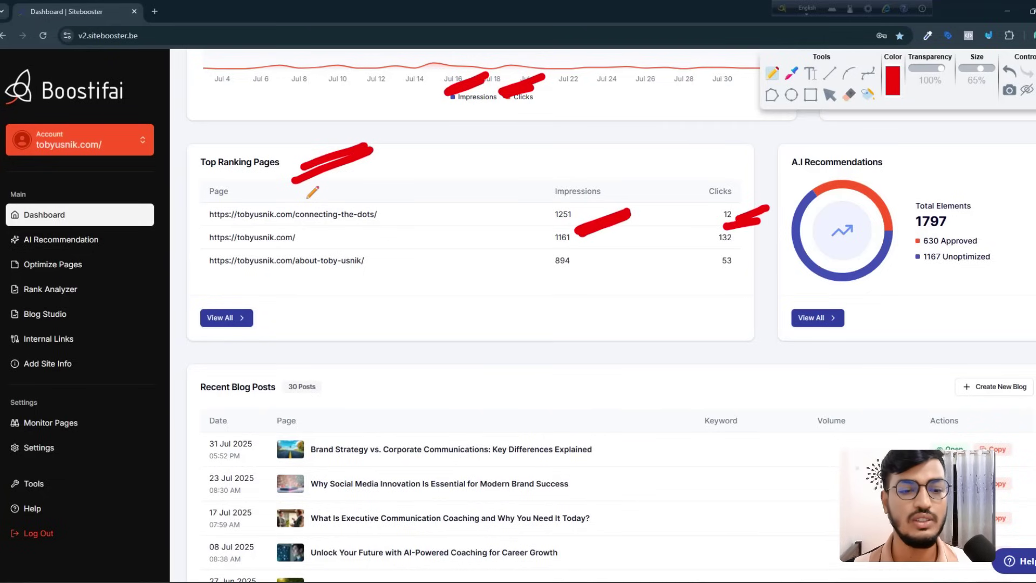
drag(358, 269, 411, 253)
drag(410, 255, 359, 275)
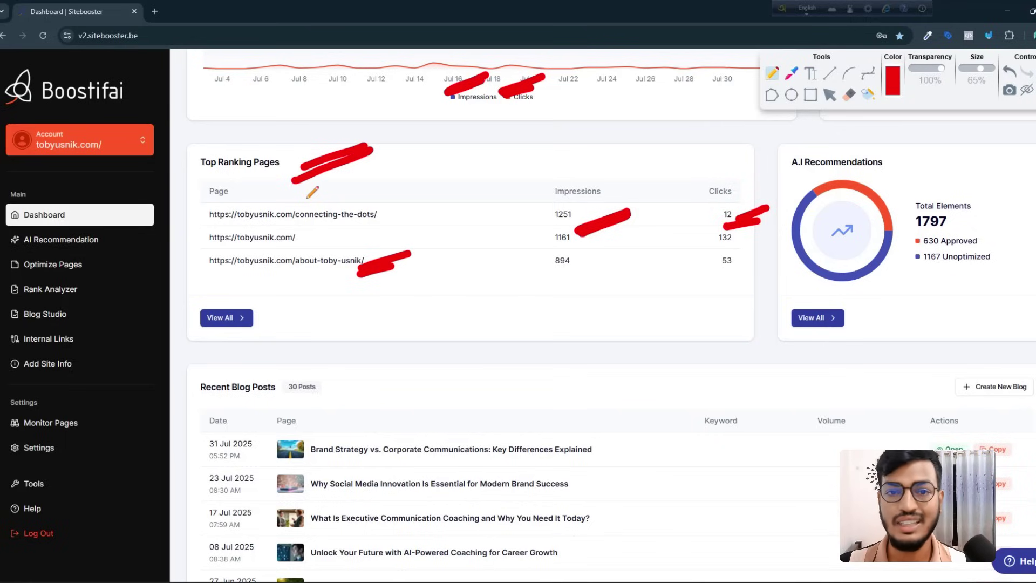
drag(267, 308, 332, 298)
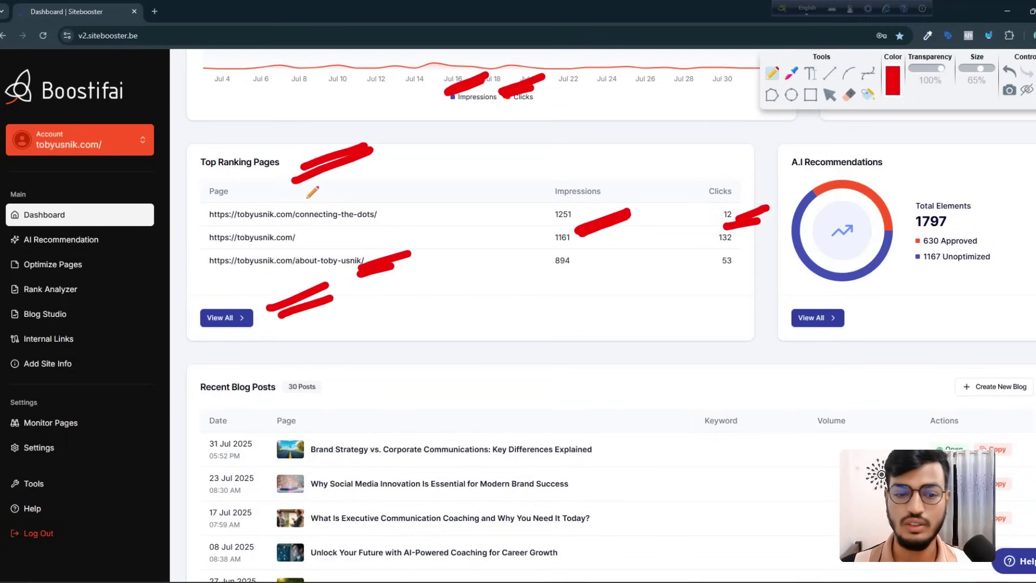
Step: Mark the 30 Posts badge and the newest post's title in red, and circle its 31 Jul 2025 date
scroll(444, 367, down, 4)
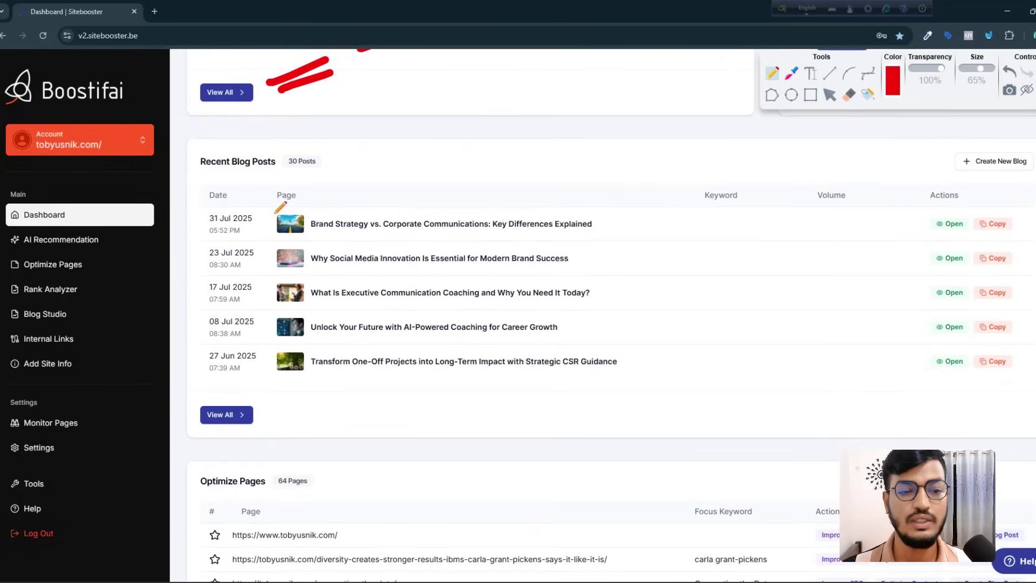
mouse_move(309, 165)
mouse_down()
mouse_move(358, 152)
mouse_move(374, 162)
mouse_up()
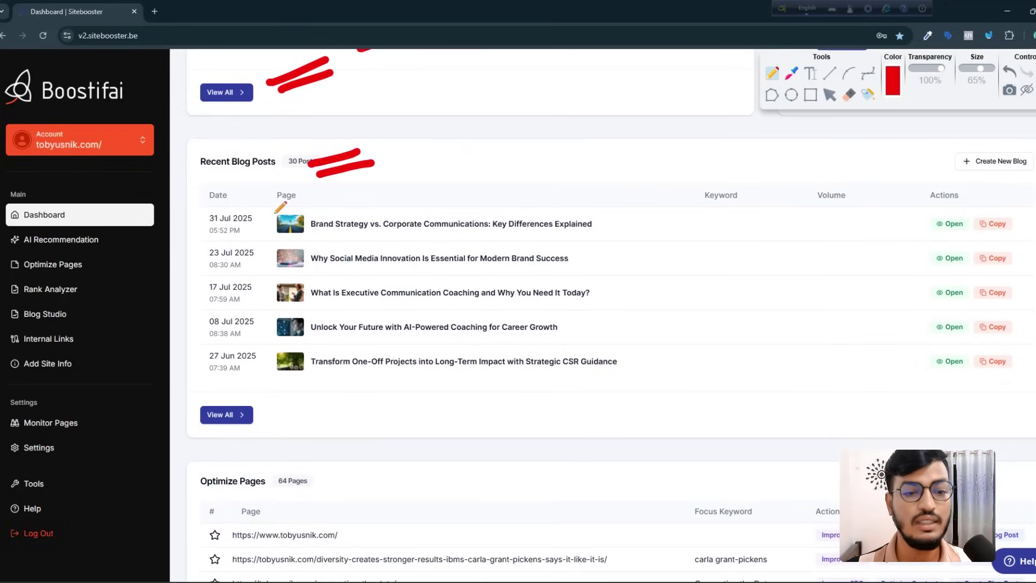
mouse_move(609, 231)
mouse_down()
mouse_move(669, 218)
mouse_move(607, 248)
mouse_up()
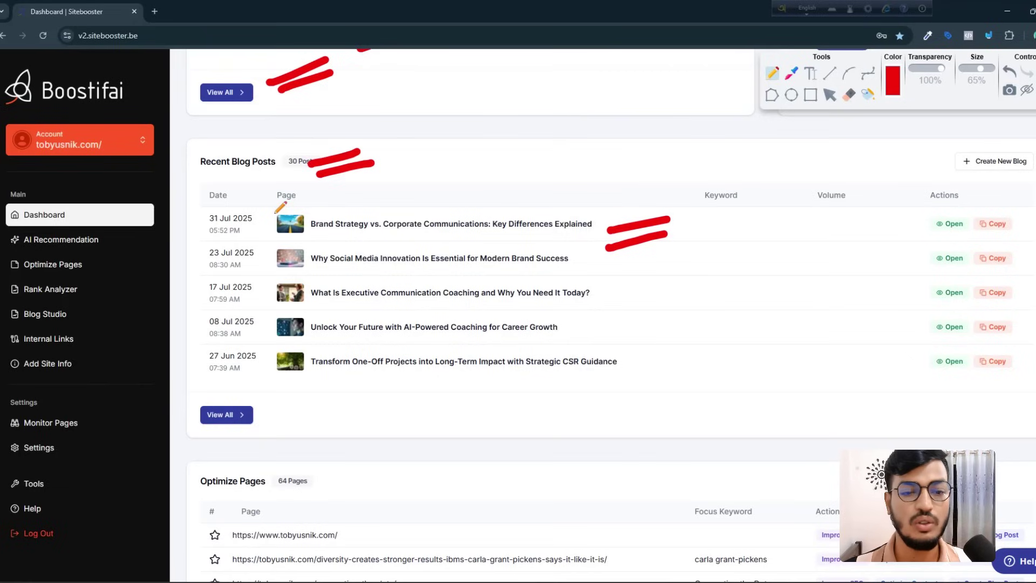
mouse_move(314, 215)
mouse_down()
mouse_move(357, 213)
mouse_move(452, 243)
mouse_move(597, 234)
mouse_up()
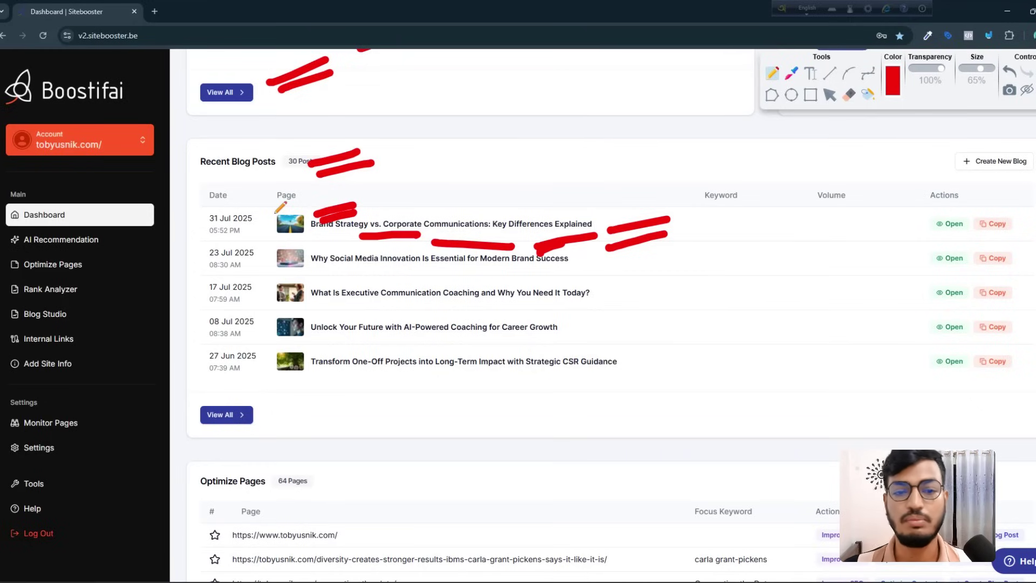
mouse_move(212, 210)
mouse_down()
mouse_move(194, 215)
mouse_move(264, 231)
mouse_move(197, 218)
mouse_up()
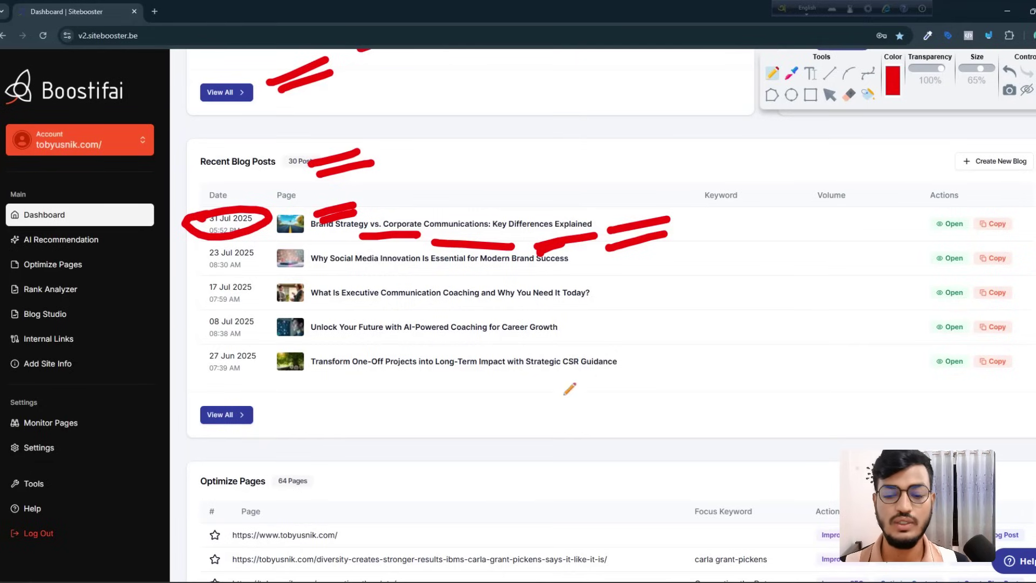
Step: Load the boostifai.com homepage in a new browser tab
click(694, 572)
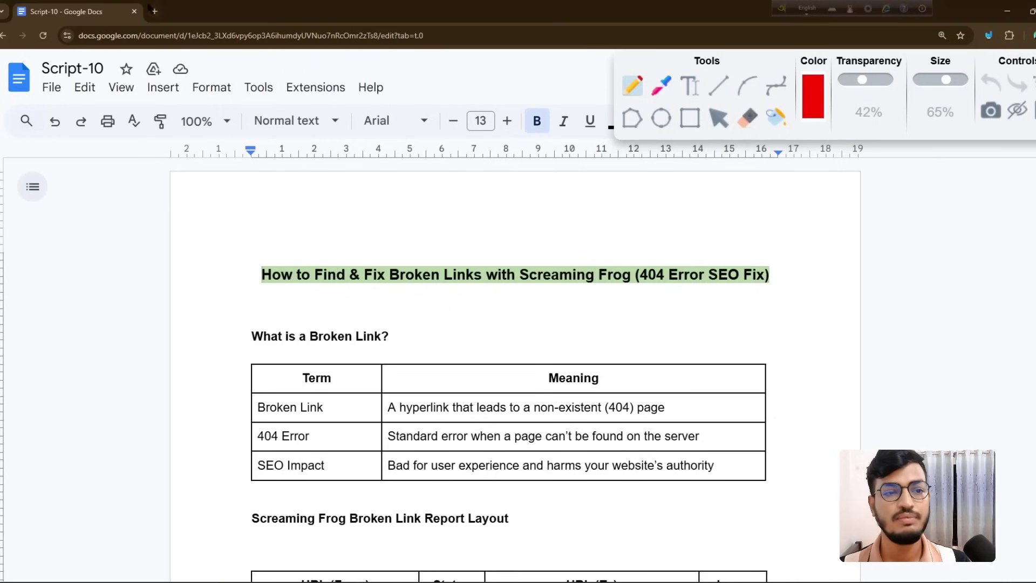
click(154, 11)
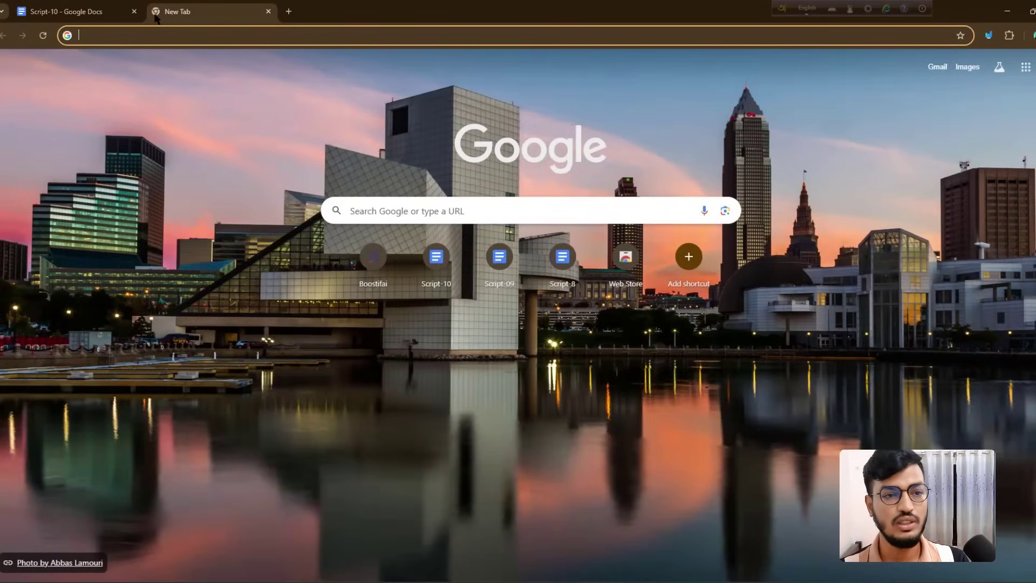
text(boos)
key(Return)
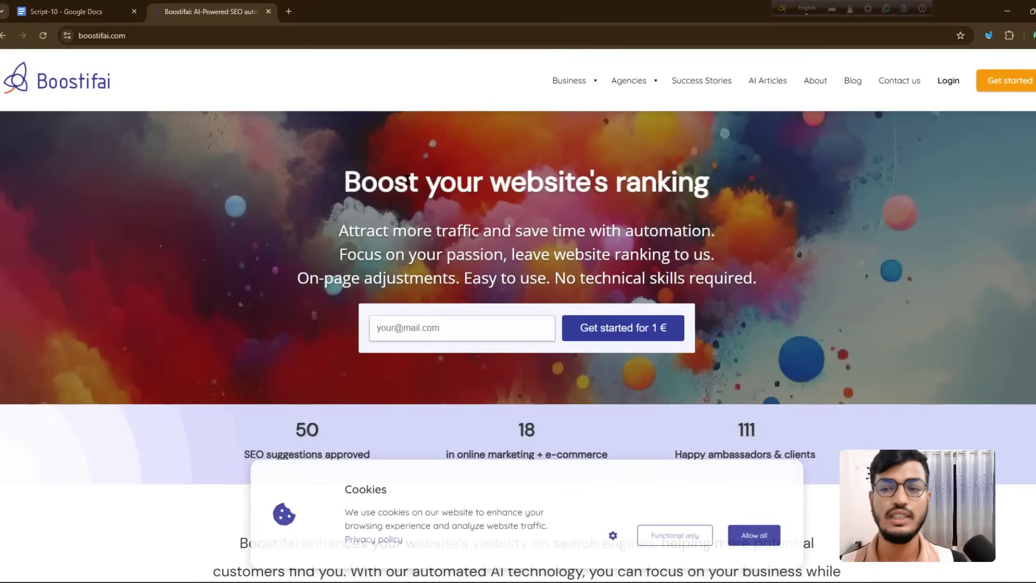
Step: Circle the email sign-up field and the 'Get started for 1 €' offer in red
click(988, 35)
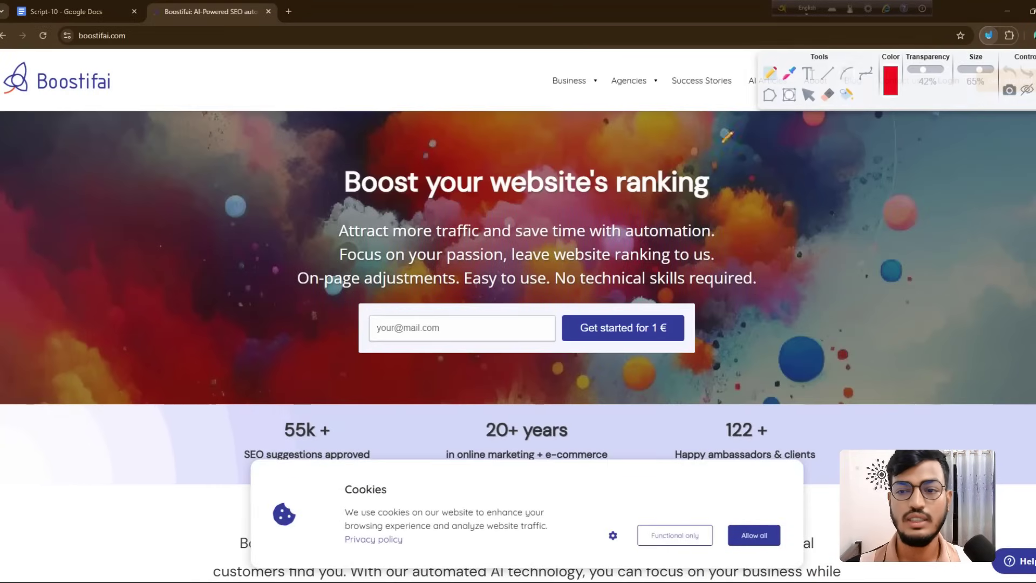
mouse_move(426, 255)
mouse_down()
mouse_move(725, 323)
mouse_move(540, 263)
mouse_move(415, 256)
mouse_up()
drag(600, 310, 696, 305)
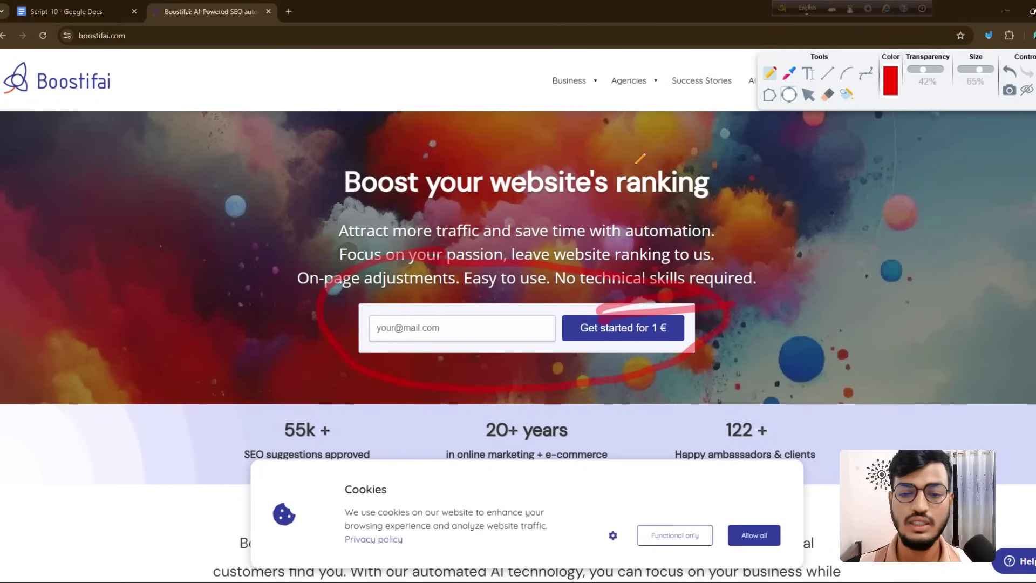
click(486, 329)
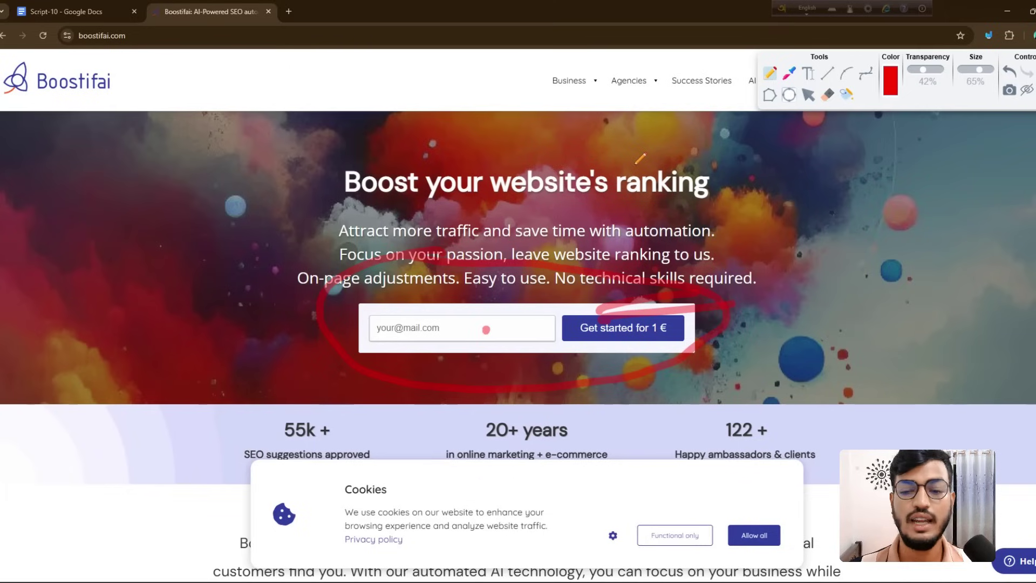
drag(684, 319, 660, 342)
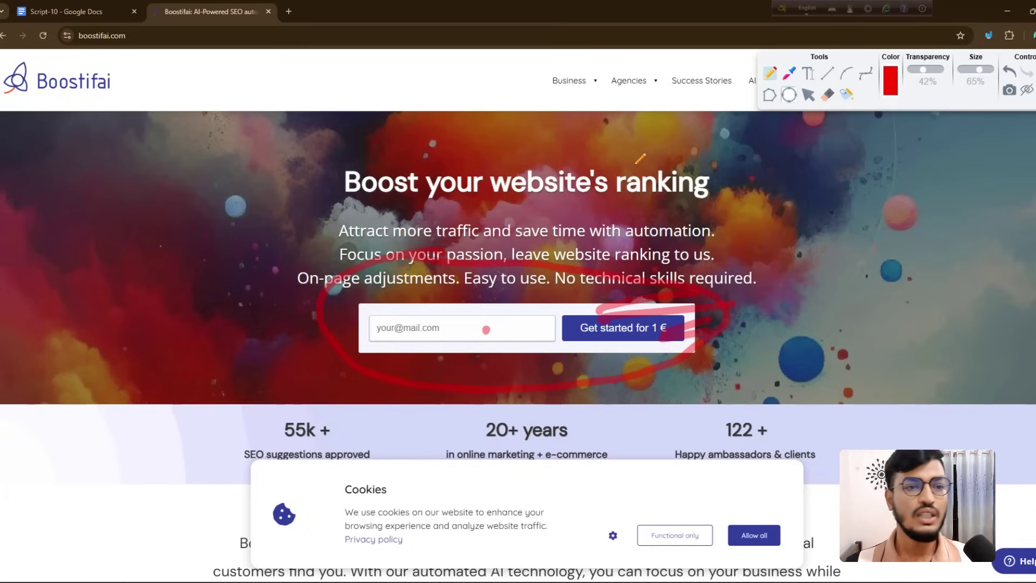
Step: In the Script-10 document, highlight the title in pink and draw toward 'What is a Broken Link?'
key(ctrl+shift+Tab)
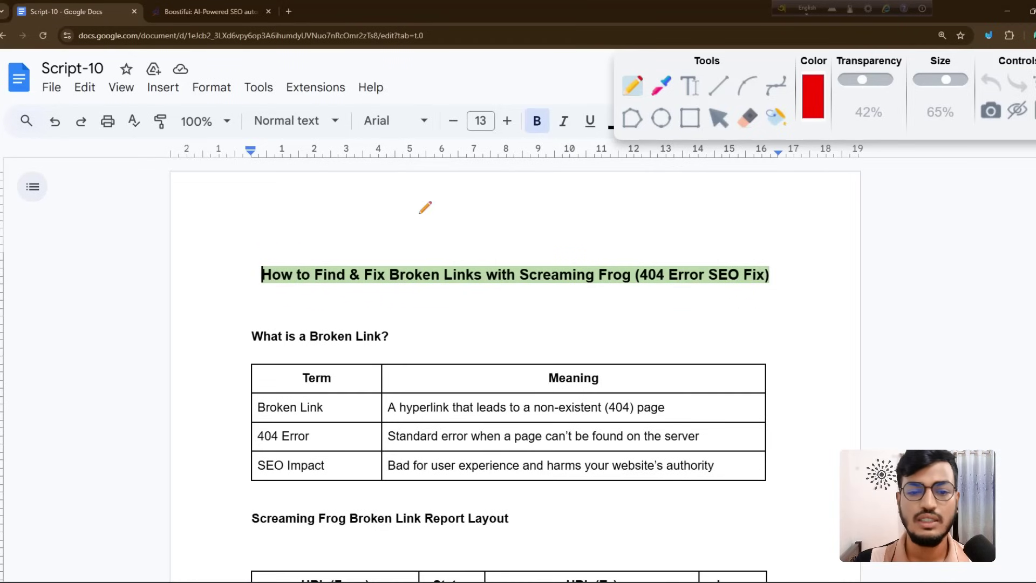
mouse_move(305, 300)
mouse_down()
mouse_move(426, 296)
mouse_move(502, 264)
mouse_up()
mouse_move(499, 306)
mouse_down()
mouse_move(600, 298)
mouse_move(662, 262)
mouse_move(675, 327)
mouse_move(747, 249)
mouse_move(623, 258)
mouse_up()
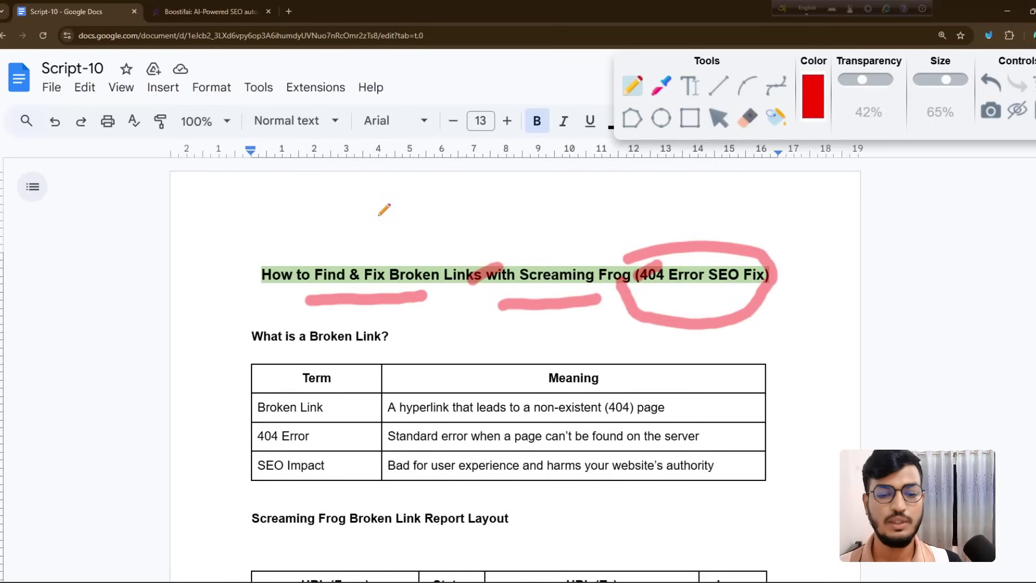
mouse_move(457, 309)
mouse_down()
mouse_move(394, 346)
mouse_move(492, 315)
mouse_up()
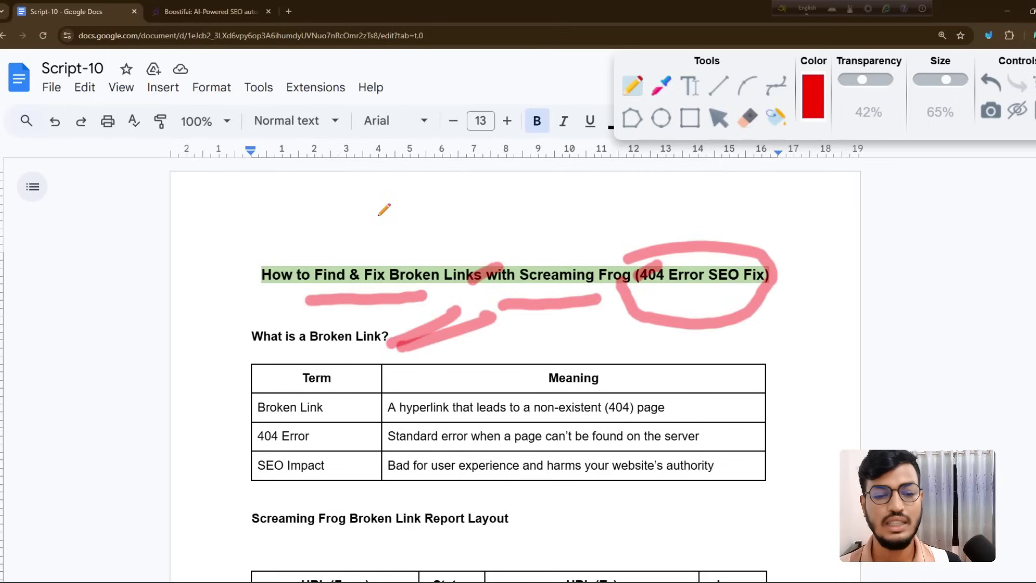
mouse_move(345, 385)
mouse_down()
mouse_move(398, 356)
mouse_move(351, 386)
mouse_up()
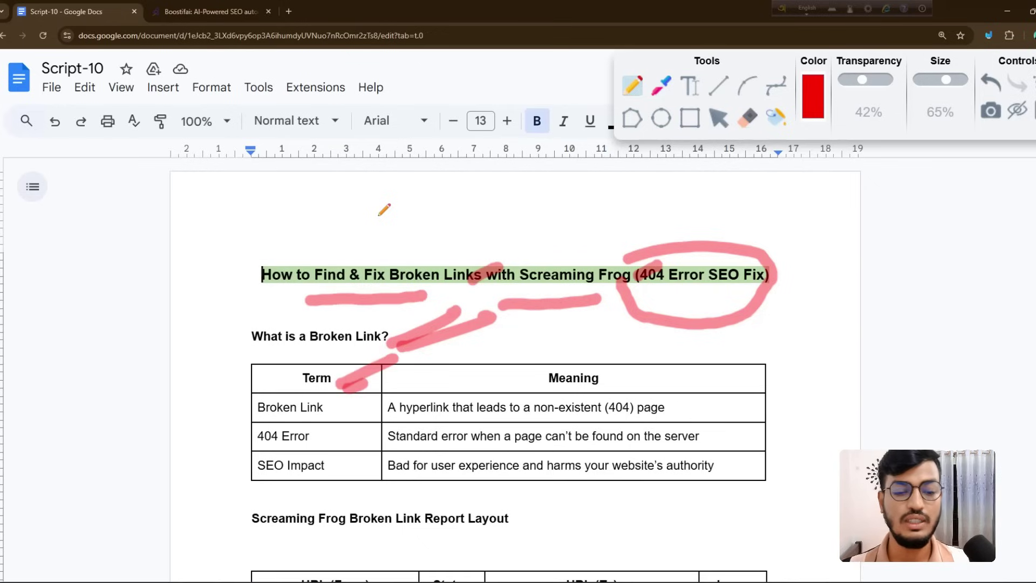
Step: Highlight the Broken Link, 404 Error and SEO Impact terms and the Broken Link definition, then return to Boostifai
drag(316, 422, 372, 401)
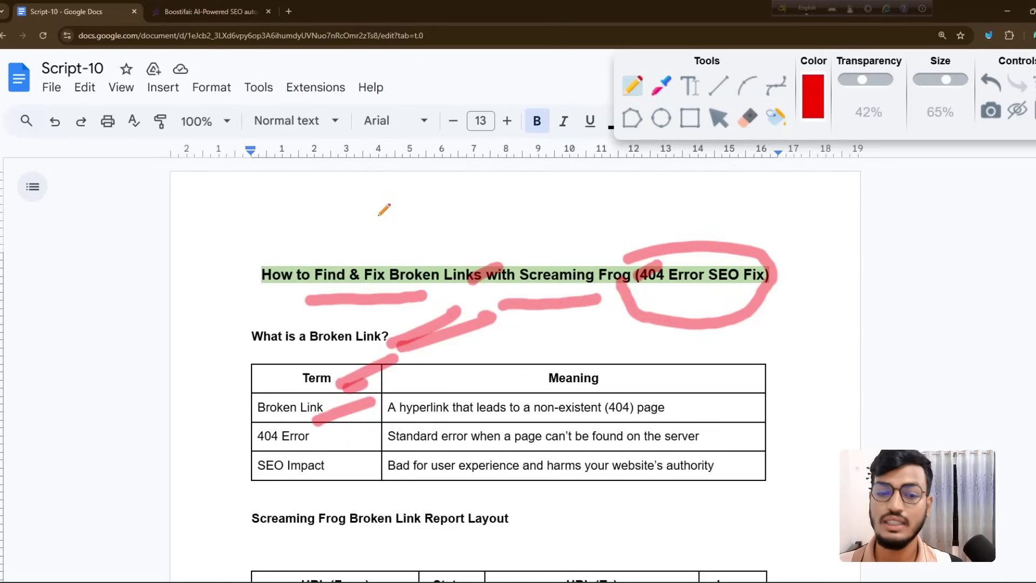
drag(326, 441, 360, 423)
drag(342, 467, 371, 454)
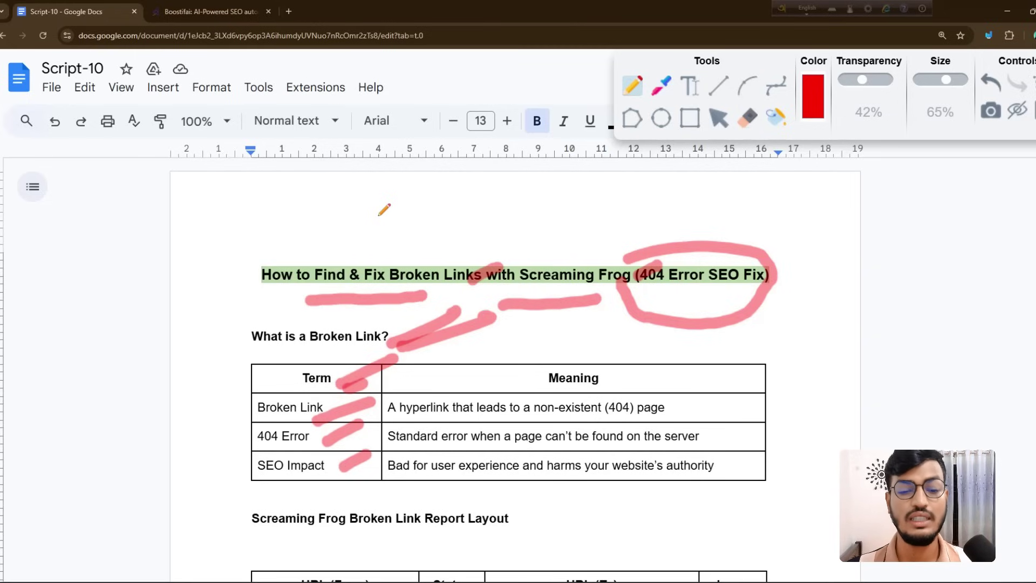
drag(410, 403, 488, 395)
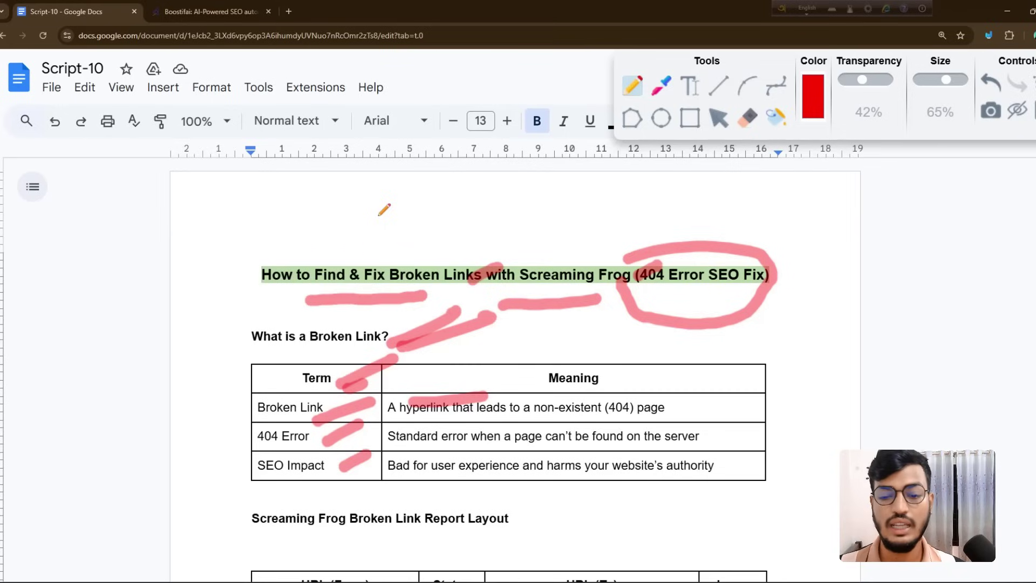
drag(666, 413, 713, 397)
drag(669, 424, 729, 406)
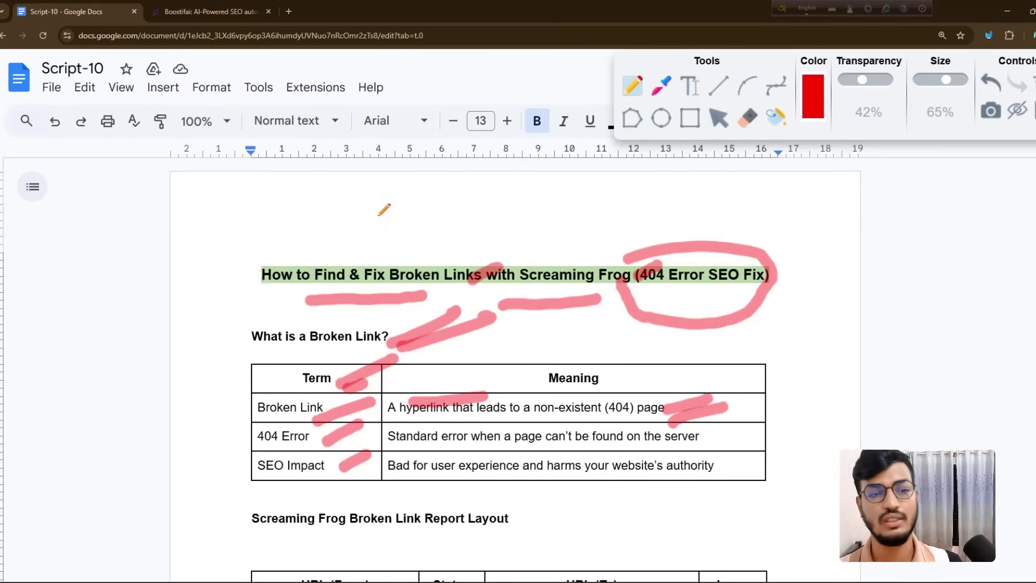
click(289, 10)
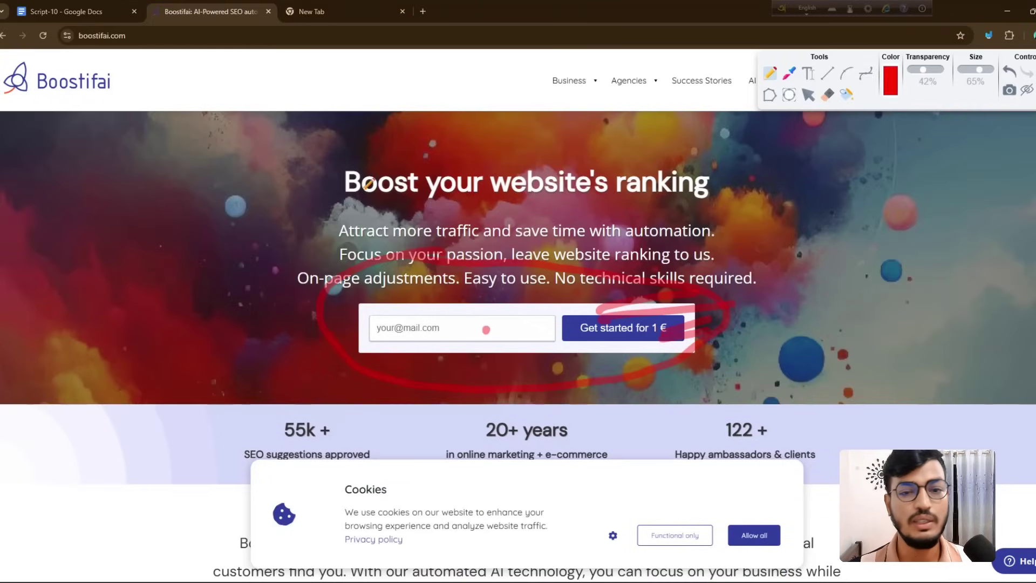
Step: Circle the Business and Agencies menu items, then mark 'Standard error' and 'server' in the script's 404 Error row
mouse_move(565, 61)
mouse_down()
mouse_move(528, 103)
mouse_move(669, 69)
mouse_up()
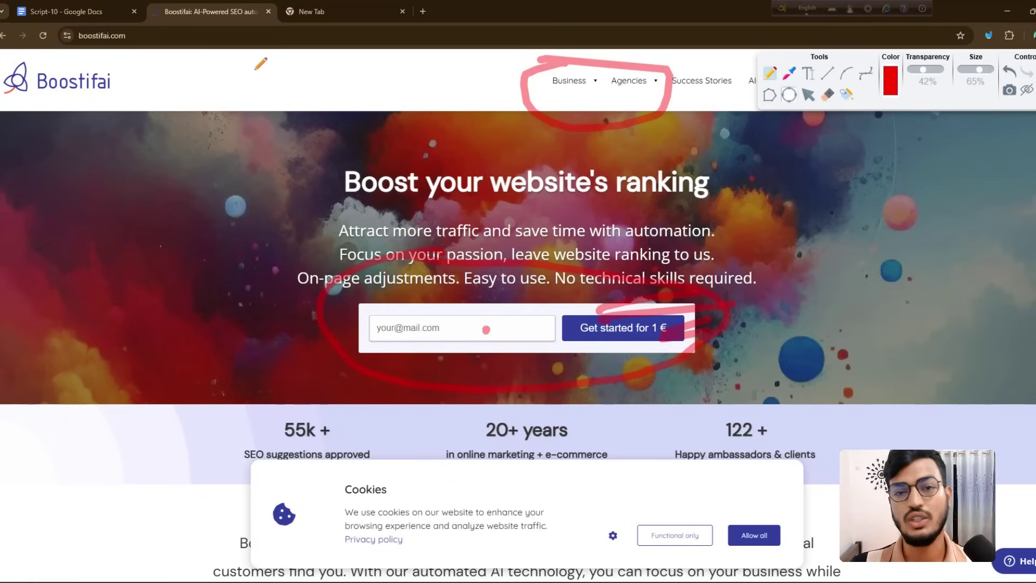
click(97, 11)
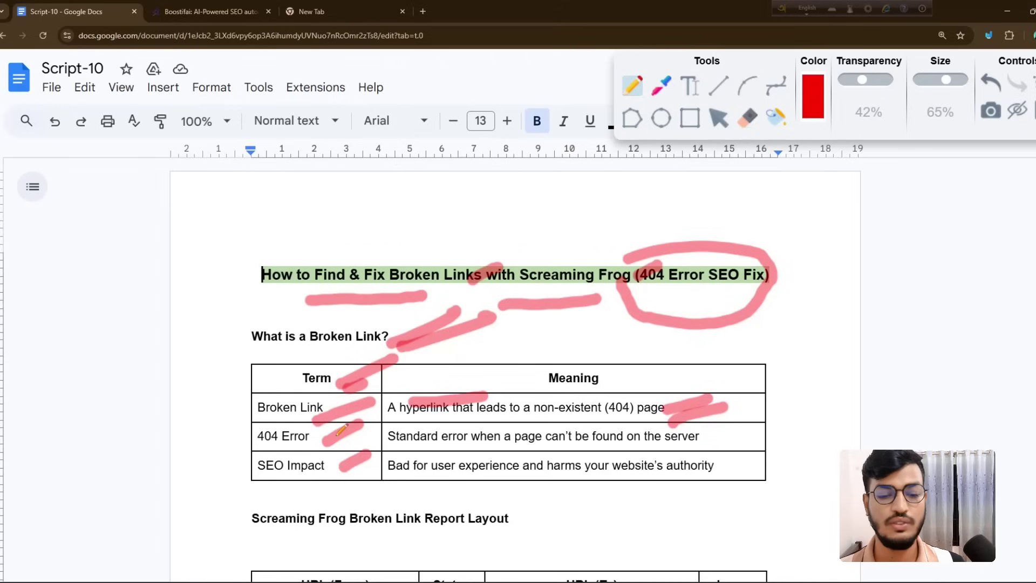
mouse_move(424, 437)
mouse_down()
mouse_move(493, 414)
mouse_move(529, 416)
mouse_up()
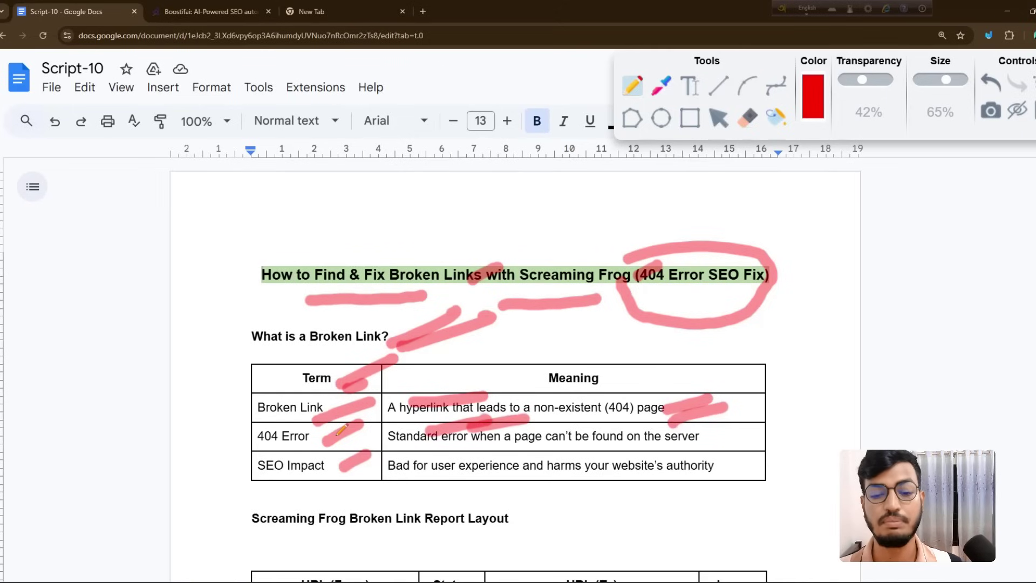
mouse_move(696, 429)
mouse_down()
mouse_move(744, 421)
mouse_move(747, 430)
mouse_up()
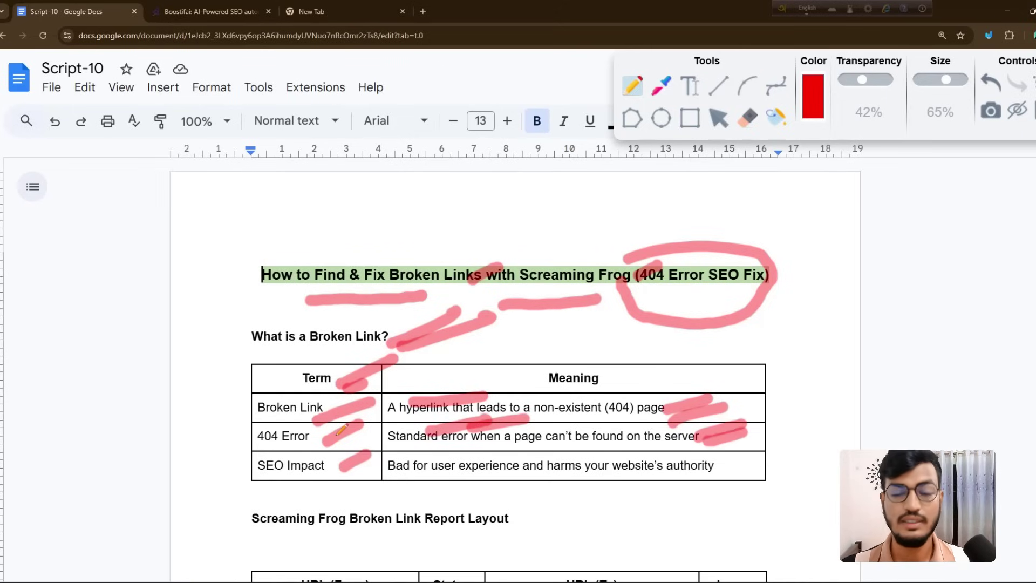
click(328, 6)
Step: Search Google for 'seo tools for beginners'
text(seo tools for)
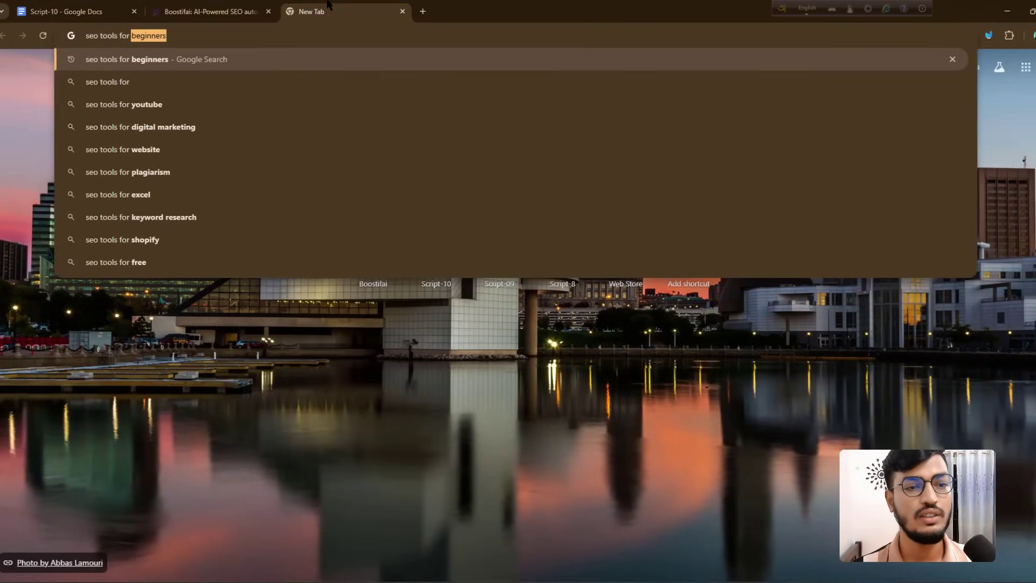
key(Return)
scroll(116, 301, down, 7)
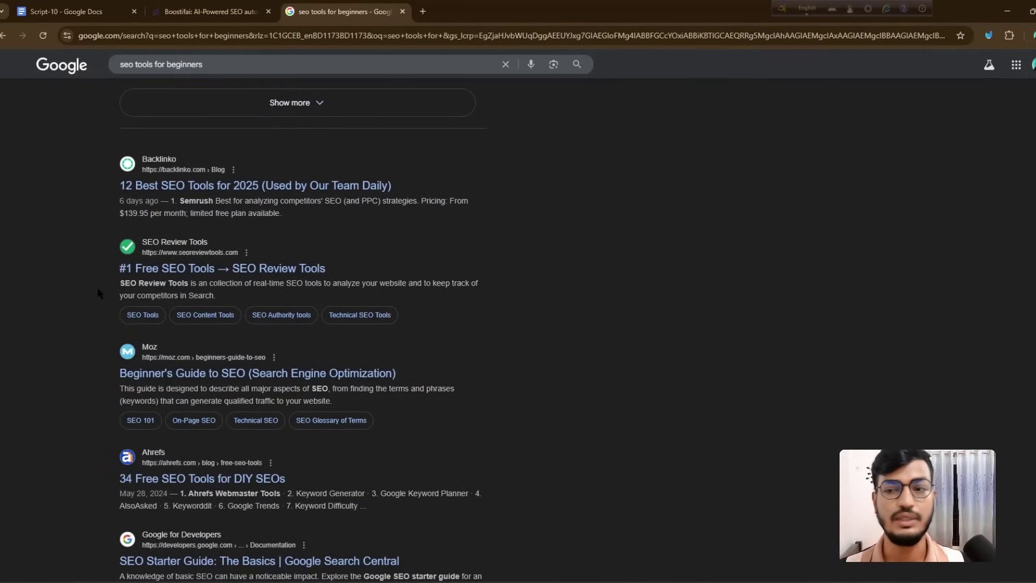
Step: Mark the Backlinko, SEO Review Tools, Moz and Ahrefs results in red, then open Backlinko's article
click(989, 35)
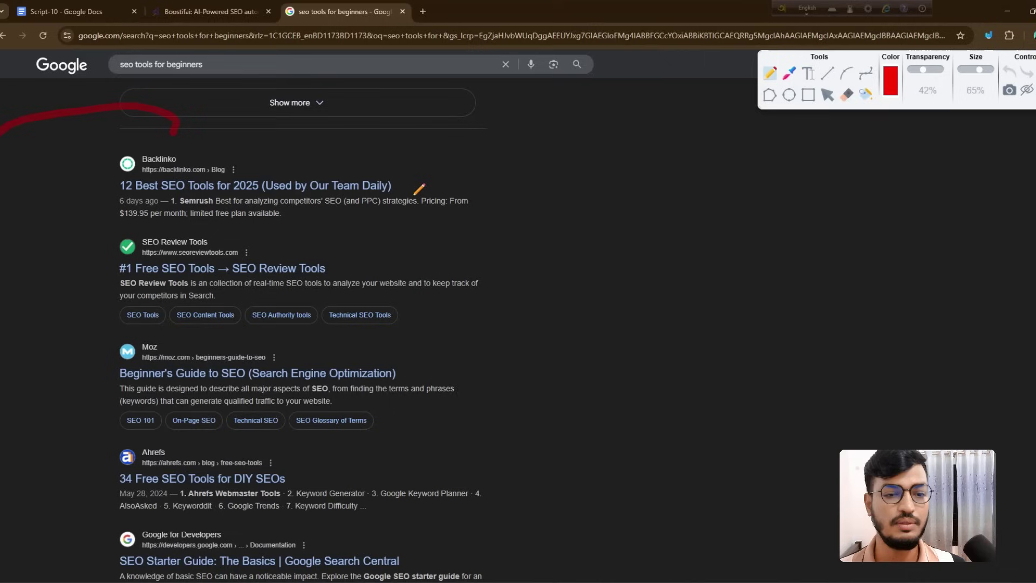
mouse_move(443, 253)
mouse_down()
mouse_move(259, 190)
mouse_move(127, 349)
mouse_move(367, 377)
mouse_move(540, 364)
mouse_up()
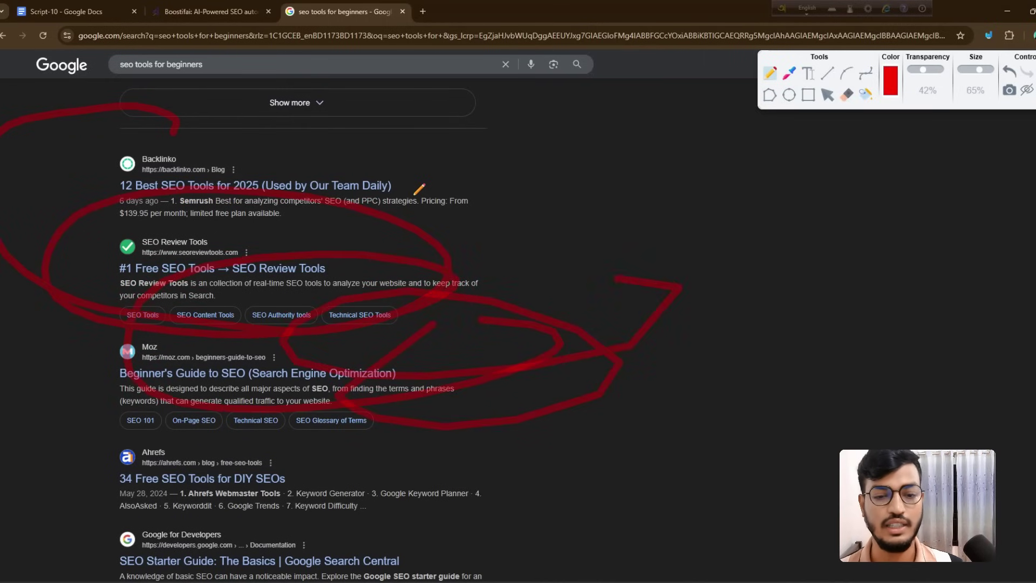
drag(675, 286, 377, 141)
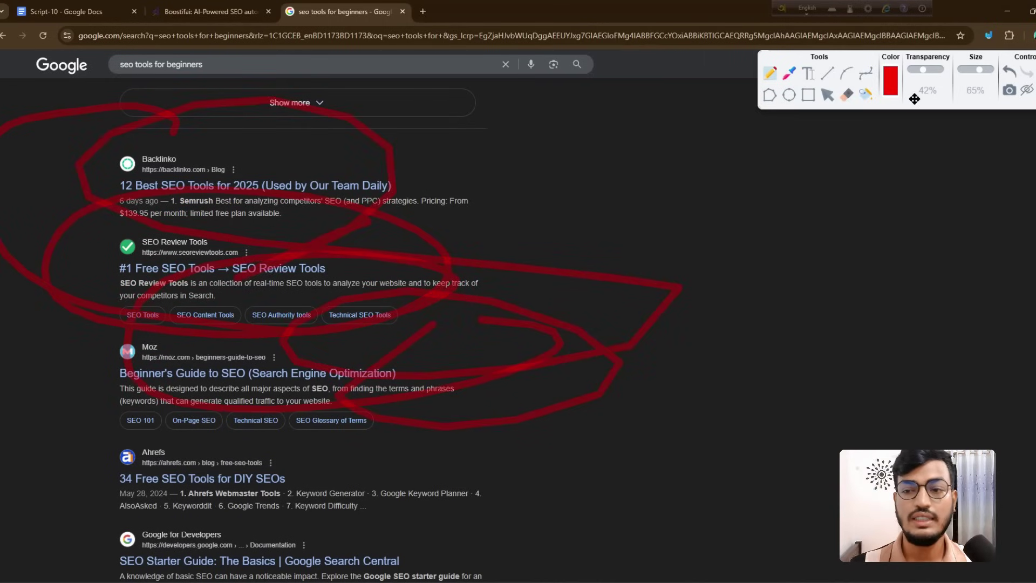
drag(389, 185, 556, 145)
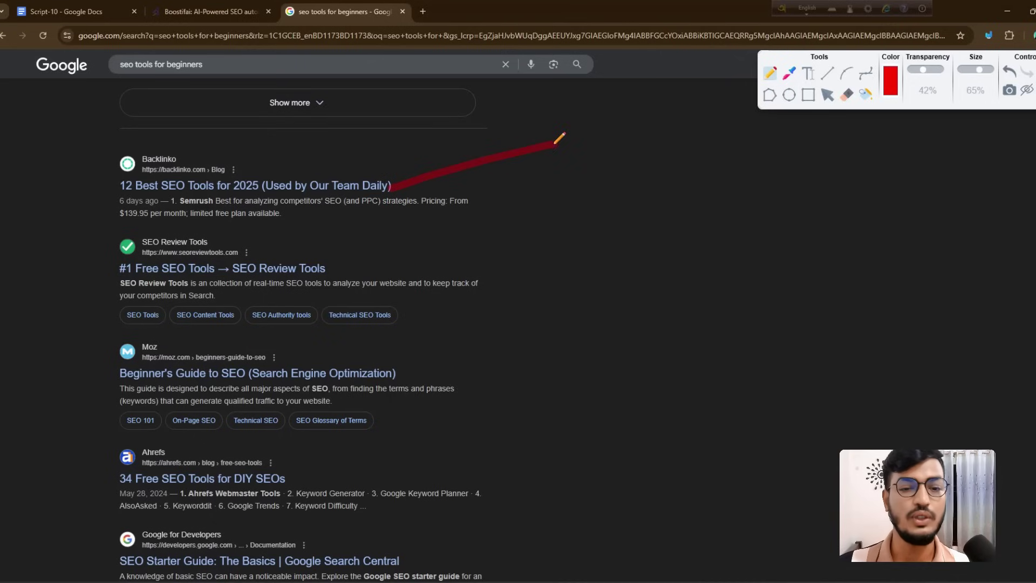
drag(424, 272, 732, 193)
drag(544, 370, 764, 319)
drag(532, 506, 649, 478)
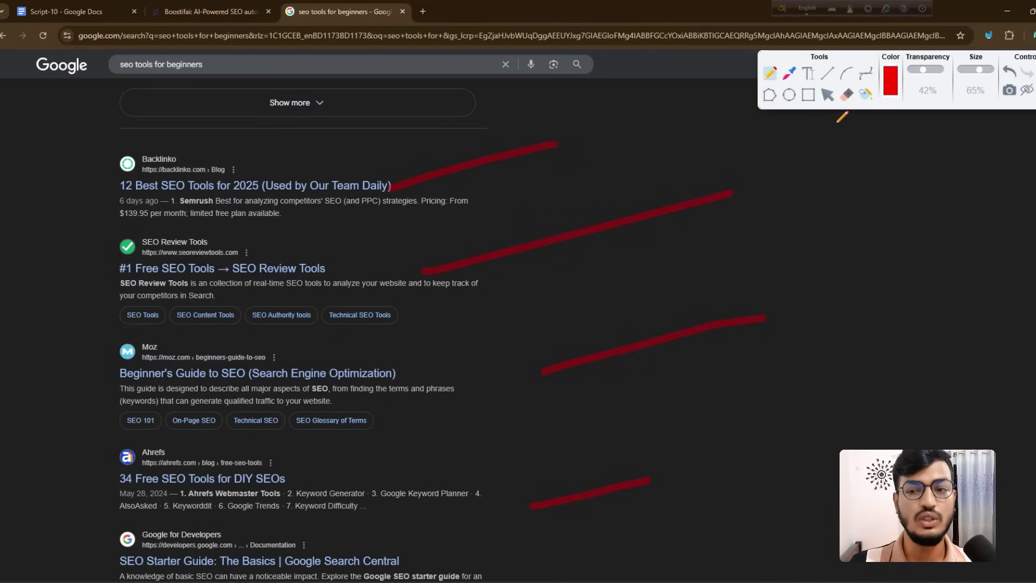
click(827, 95)
click(183, 177)
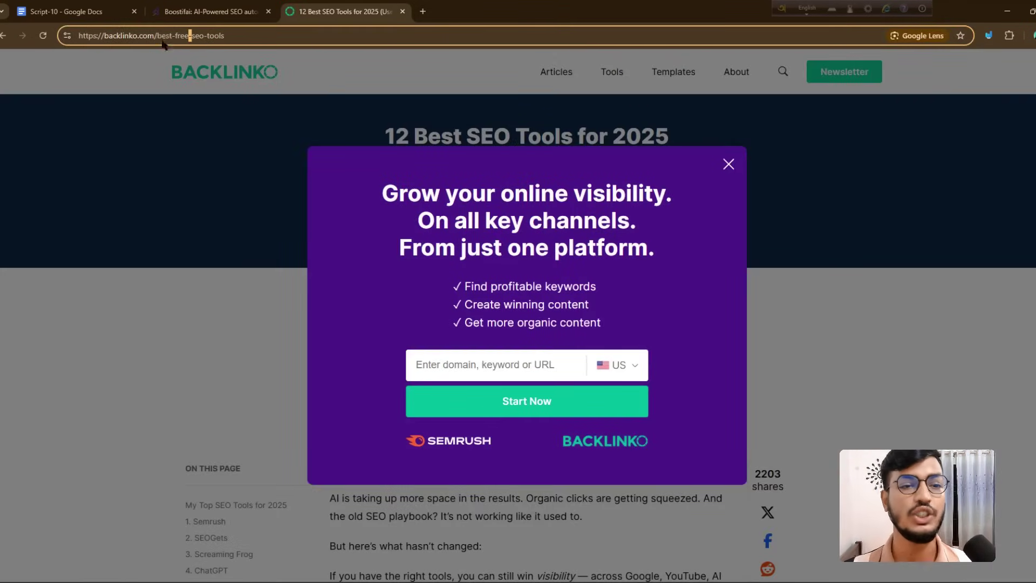
Step: Dismiss the Semrush popup to reveal Backlinko's 12 Best SEO Tools article
drag(158, 37, 237, 33)
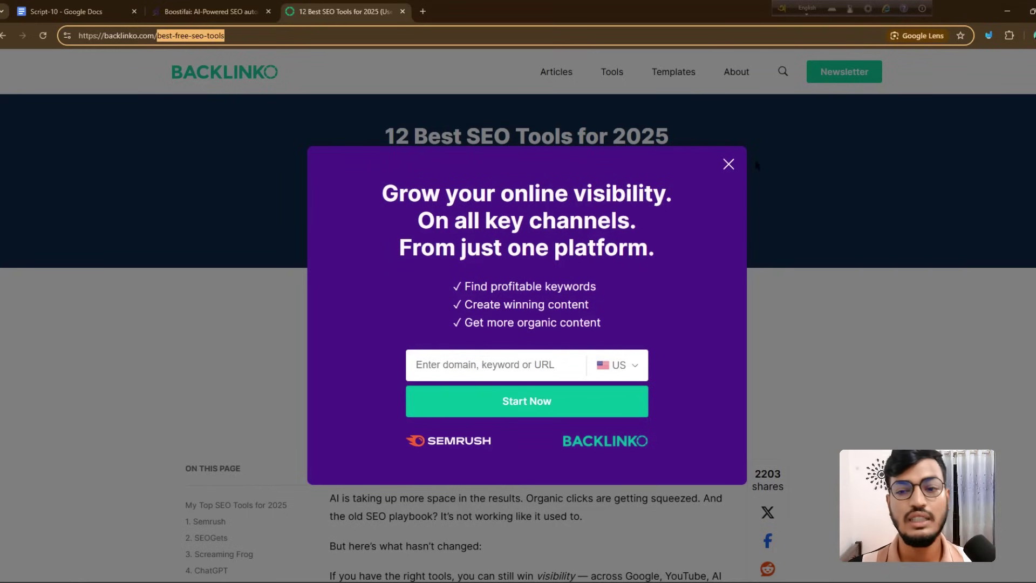
click(729, 164)
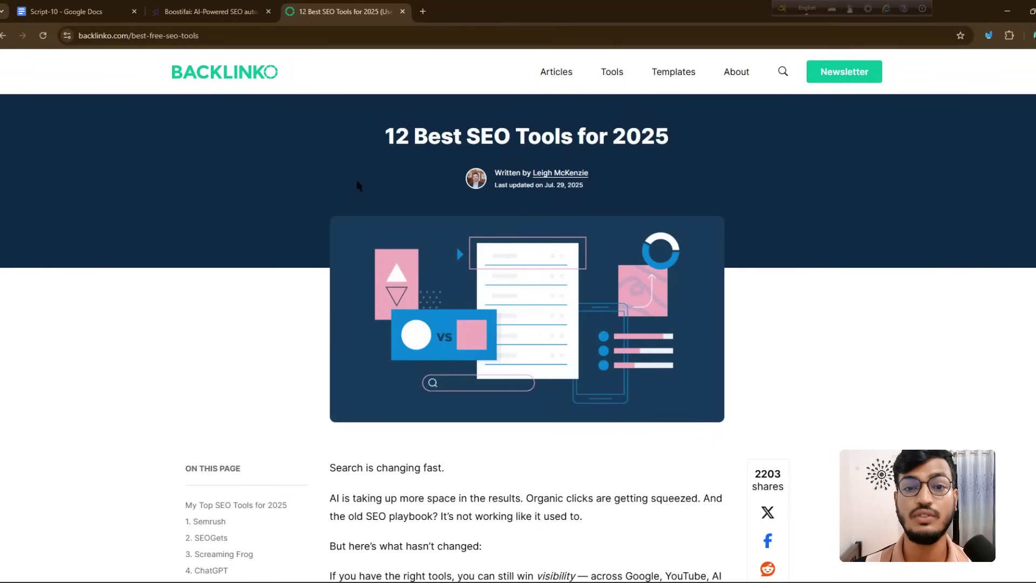
scroll(358, 185, down, 1)
Step: Sketch freehand shapes around and over the article's illustration
key(ctrl+alt+d)
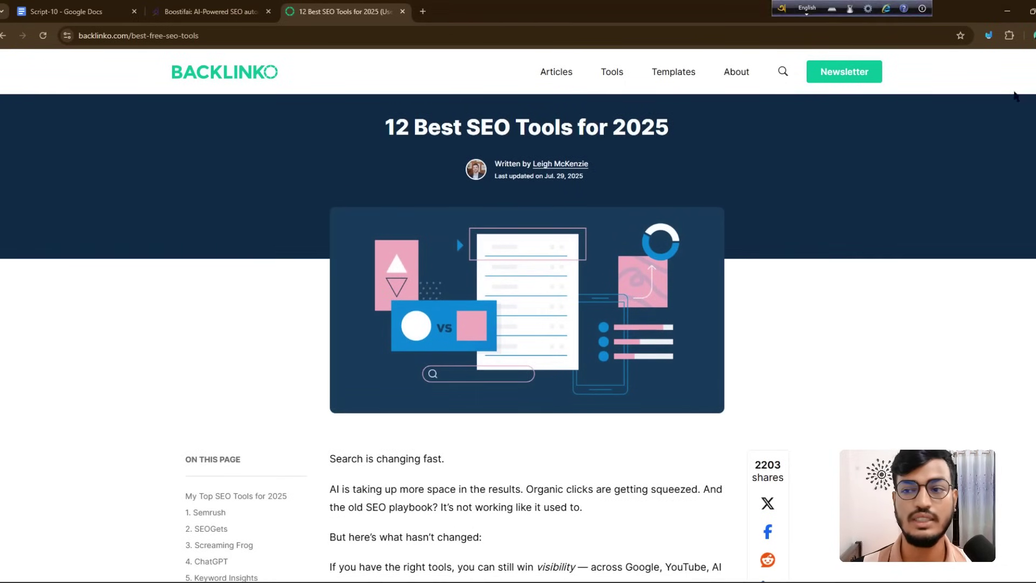
scroll(223, 163, down, 2)
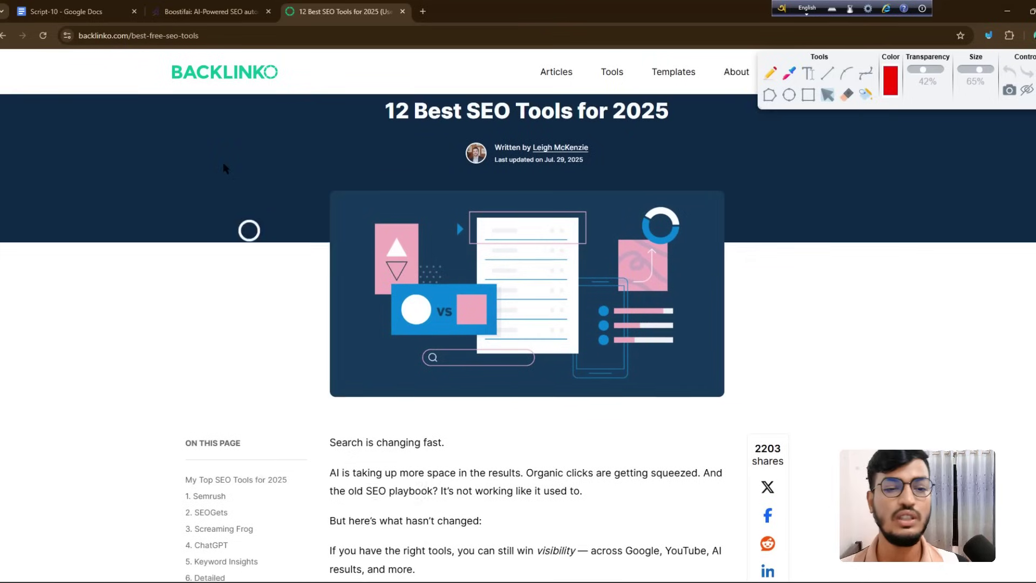
scroll(222, 163, up, 3)
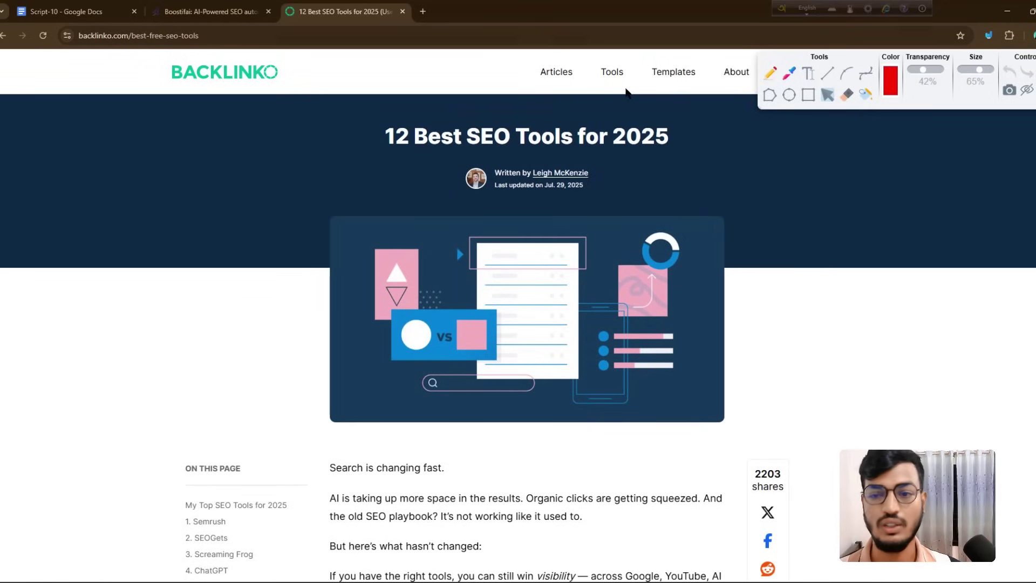
click(771, 73)
click(189, 206)
drag(166, 263, 222, 399)
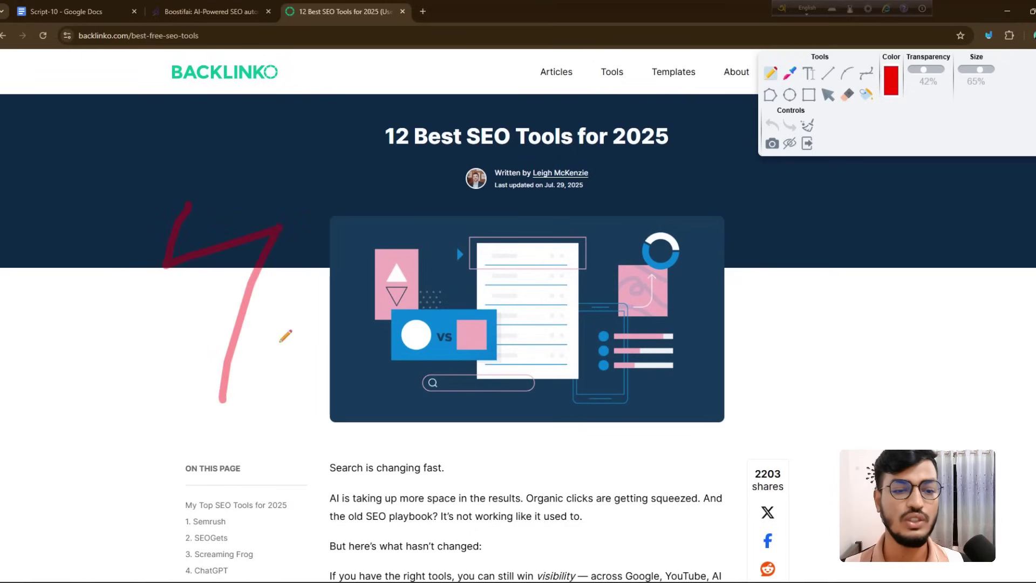
mouse_move(480, 186)
mouse_down()
mouse_move(389, 292)
mouse_move(480, 237)
mouse_up()
drag(674, 157, 682, 330)
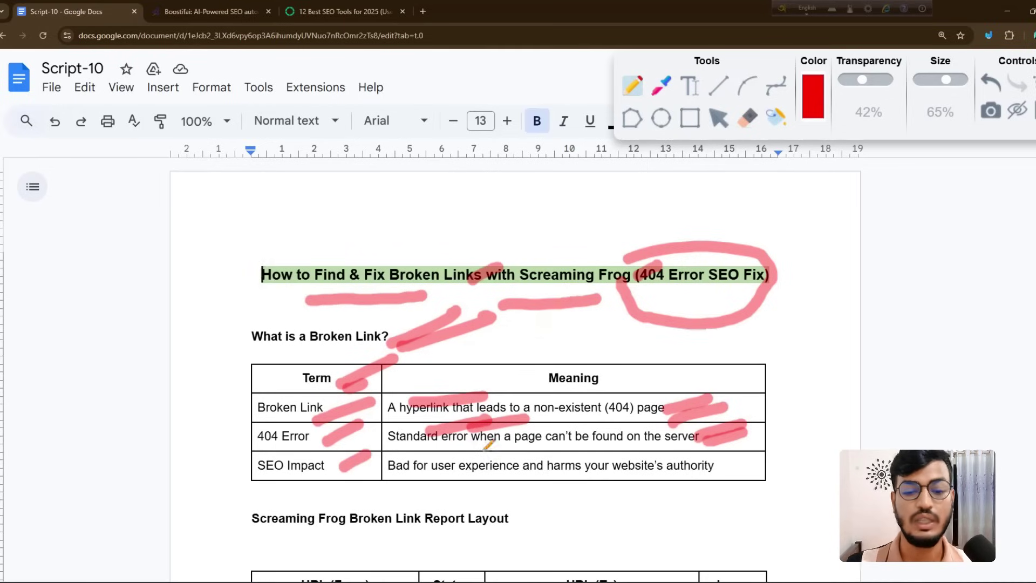
Step: Hide the earlier drawings and underline the SEO Impact definition in the script
click(1015, 108)
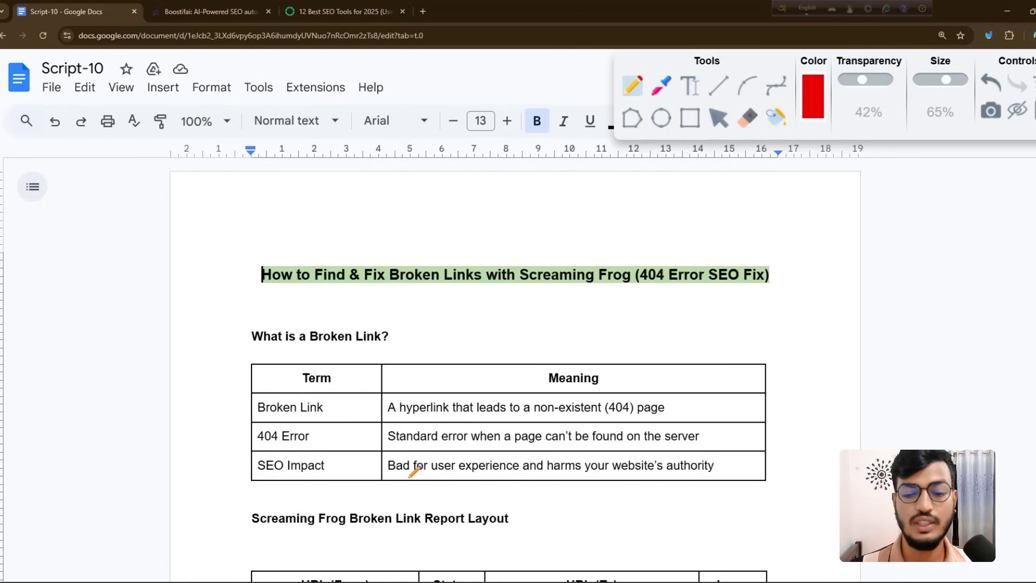
drag(409, 477, 783, 464)
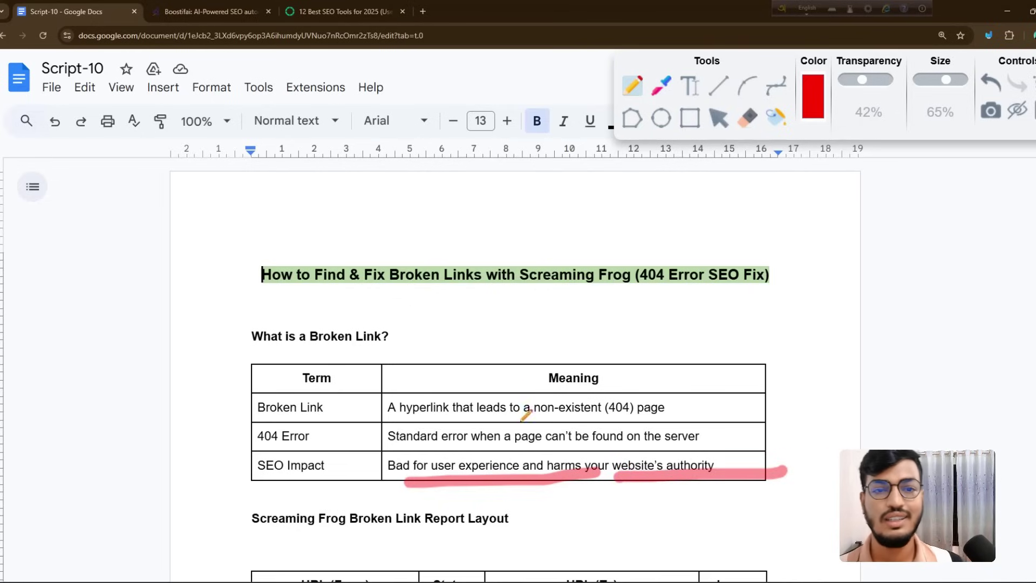
click(423, 11)
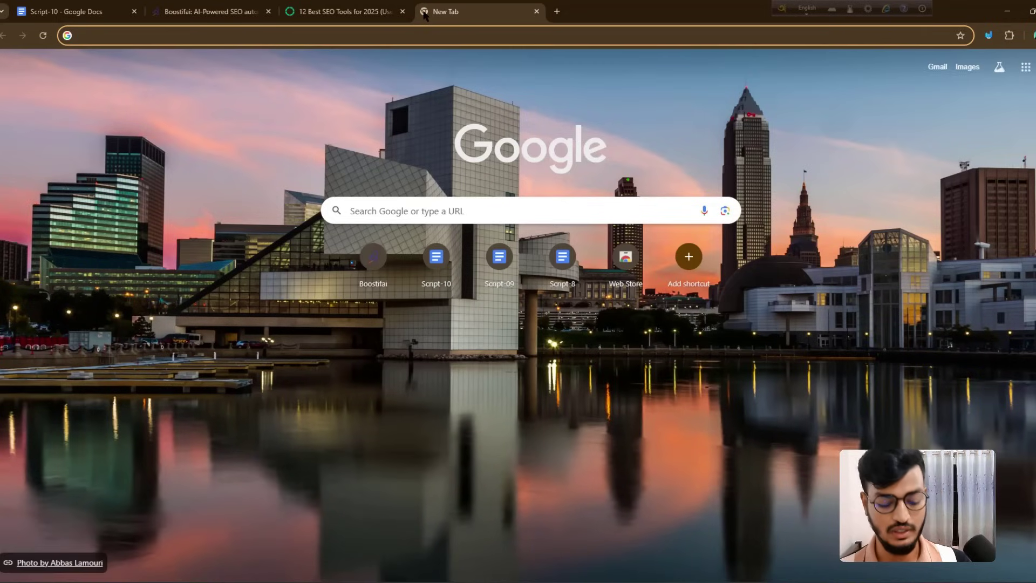
Step: Search for 'website authority checker' and open Website SEO Checker's Domain Authority tool
text(website )
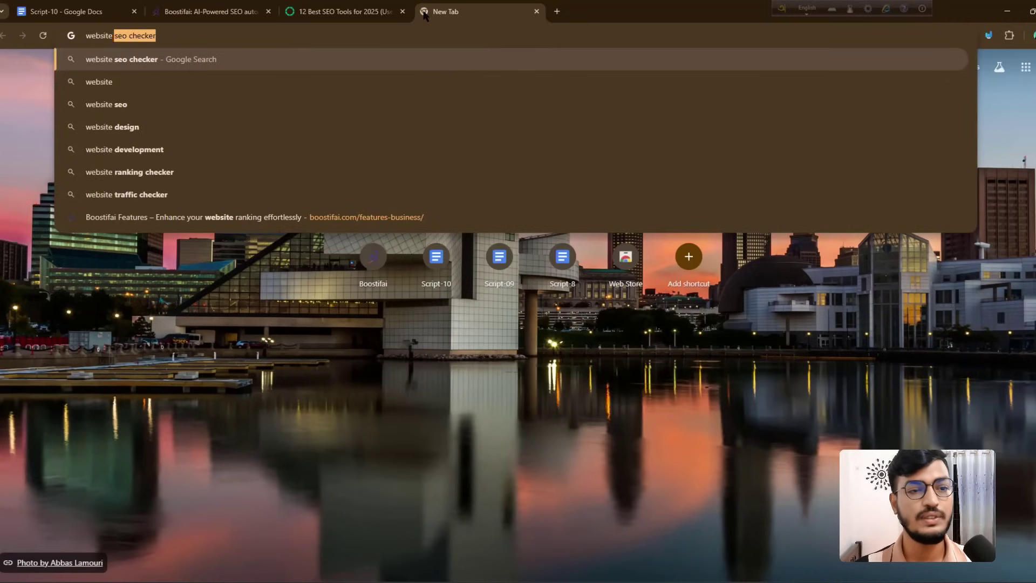
text(auth)
key(Return)
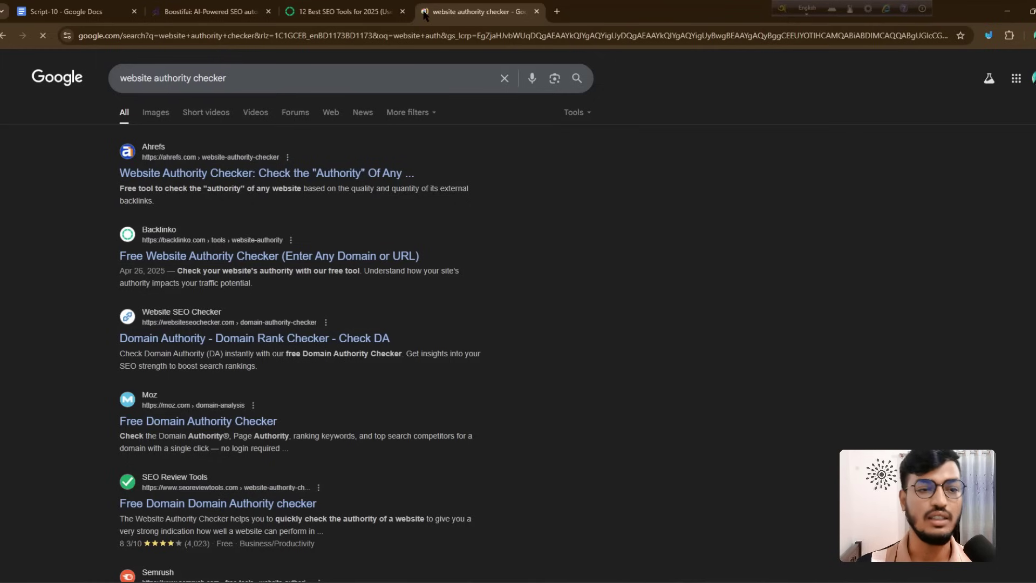
scroll(162, 215, down, 3)
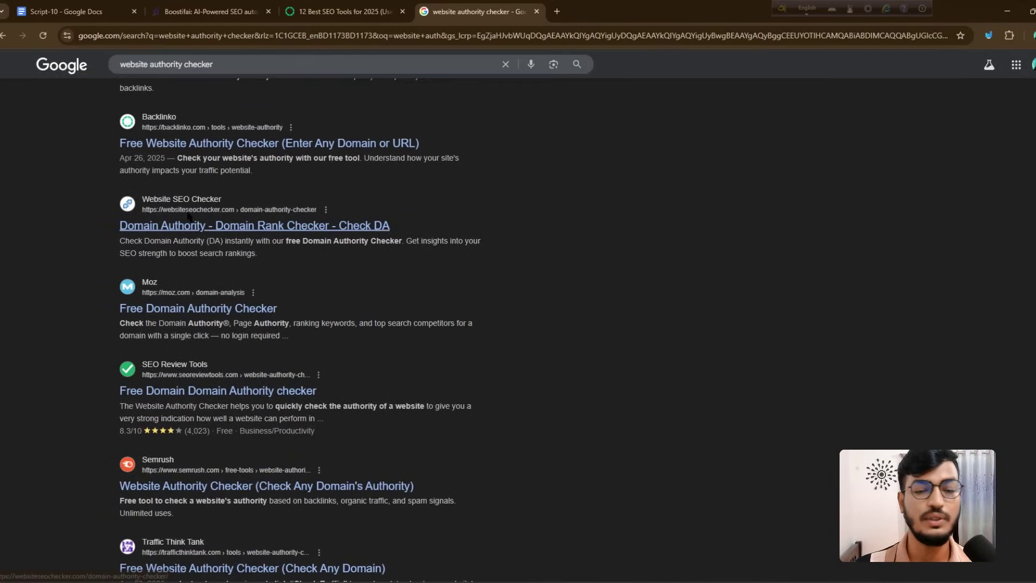
click(183, 174)
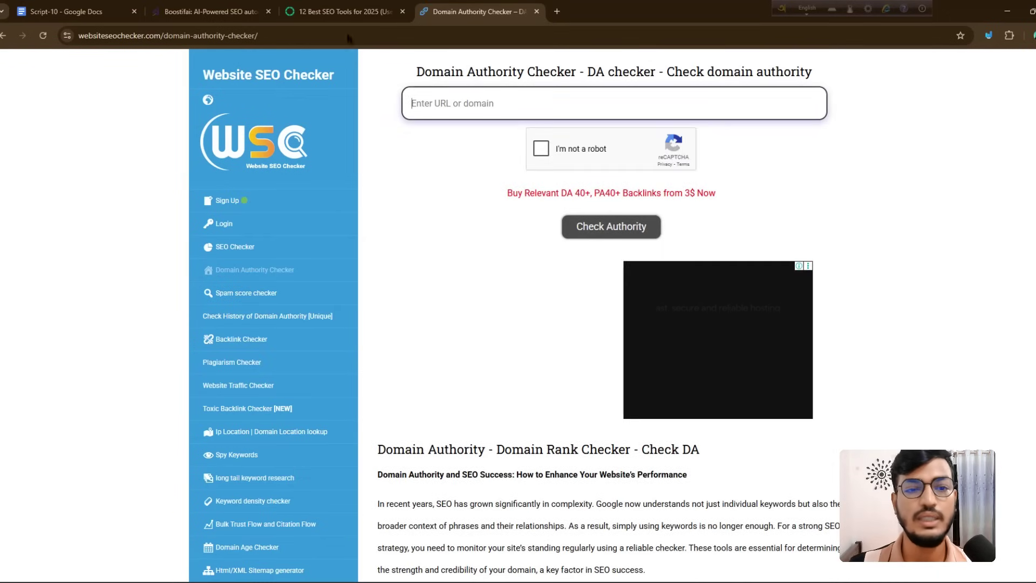
click(178, 11)
click(111, 35)
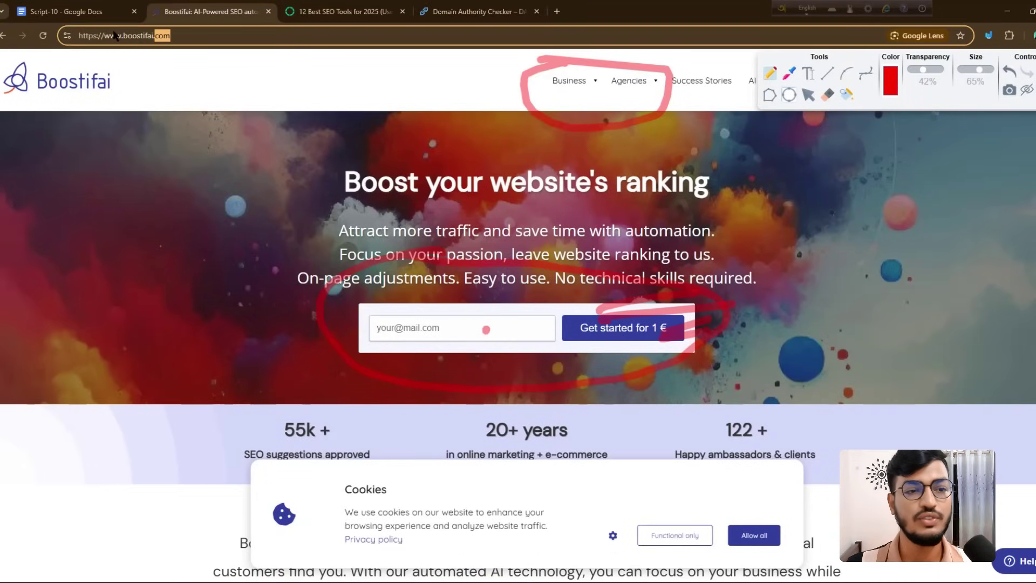
key(ctrl+c)
click(472, 11)
click(540, 103)
key(ctrl+v)
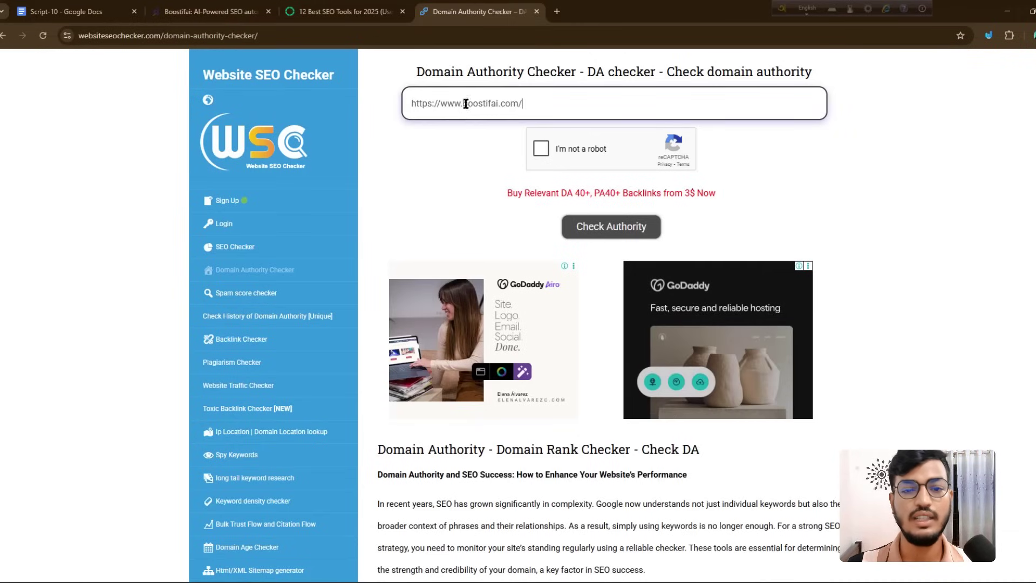
click(611, 227)
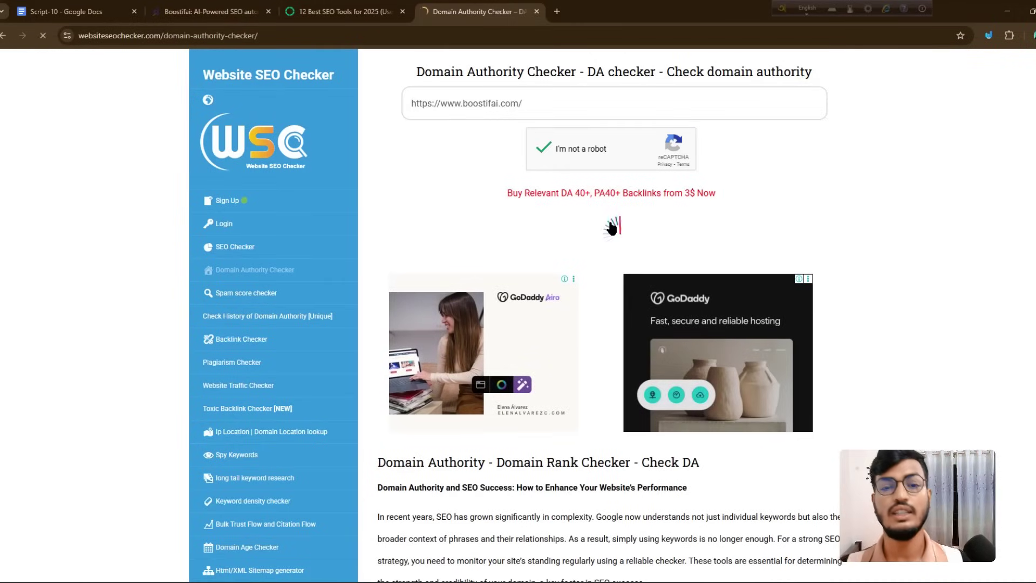
Step: Turn on the annotation pen and mark the Moz Domain Authority, Page Authority and Semrush scores in red
scroll(979, 117, down, 3)
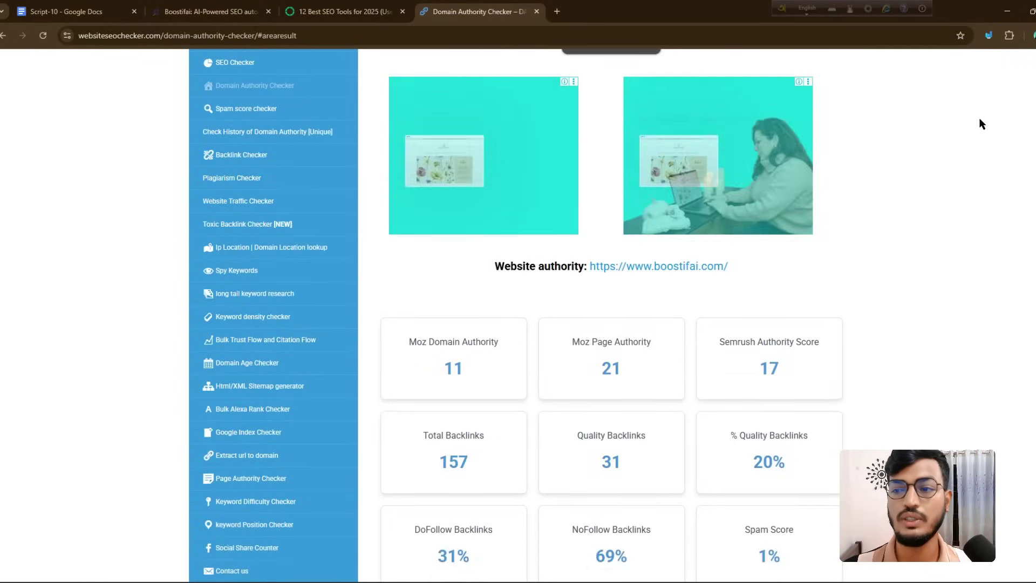
click(988, 35)
scroll(841, 173, down, 3)
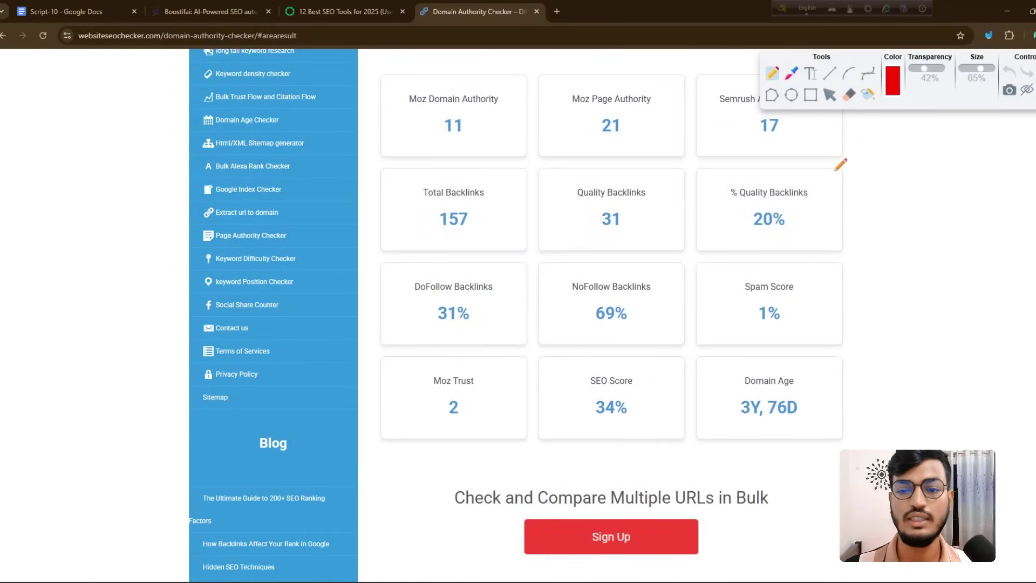
scroll(840, 186, up, 3)
drag(257, 181, 285, 189)
drag(303, 190, 344, 194)
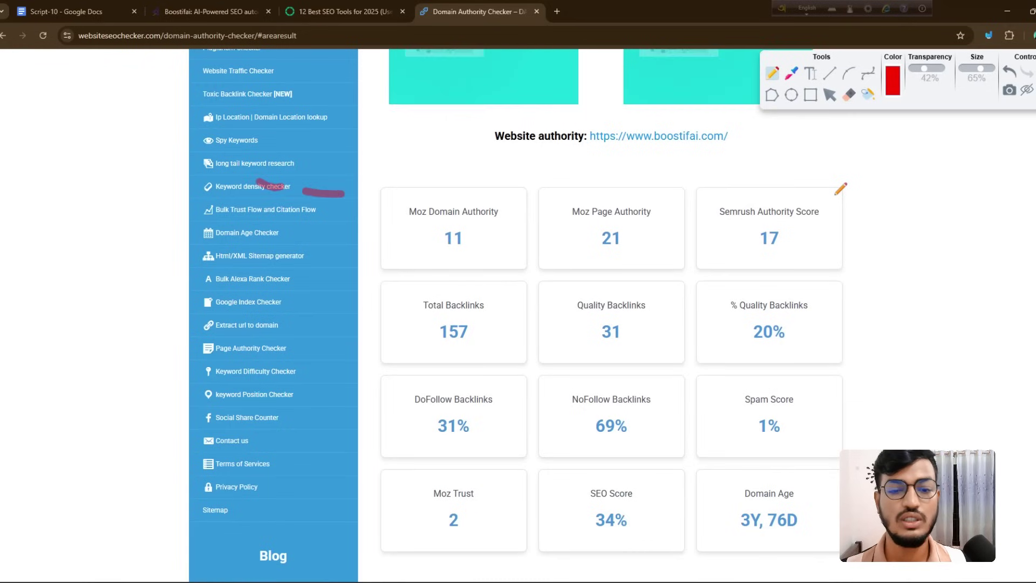
mouse_move(575, 188)
mouse_down()
mouse_move(501, 228)
mouse_move(544, 221)
mouse_up()
click(645, 233)
mouse_move(645, 234)
mouse_down()
mouse_move(641, 243)
mouse_move(746, 232)
mouse_up()
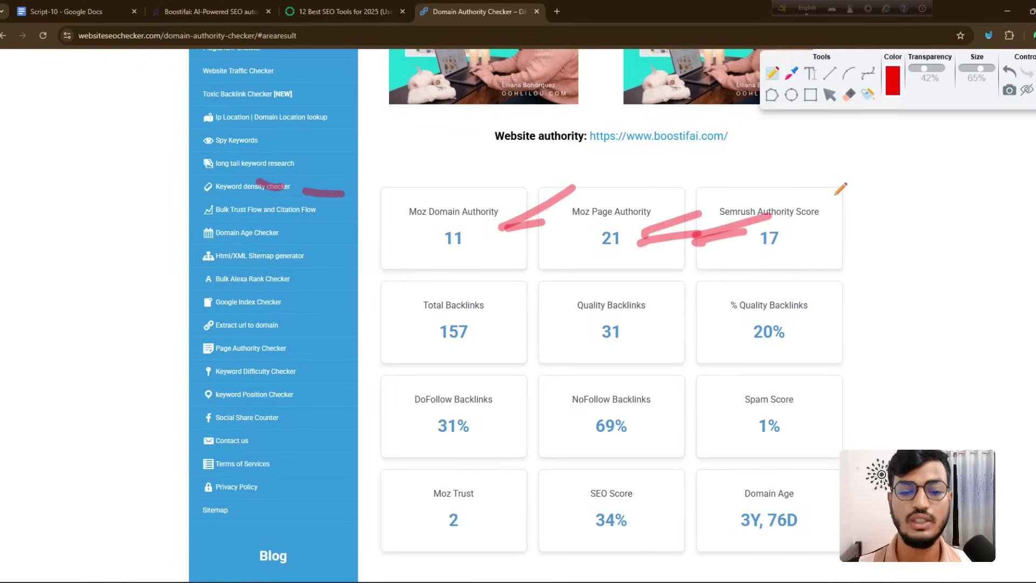
Step: Mark the backlink figures, 1% Spam Score, Moz Trust, 34% SEO Score and Domain Age in red
mouse_move(547, 283)
mouse_down()
mouse_move(482, 305)
mouse_move(550, 298)
mouse_up()
mouse_move(673, 314)
mouse_down()
mouse_move(577, 286)
mouse_move(666, 338)
mouse_move(620, 296)
mouse_up()
mouse_move(767, 302)
mouse_down()
mouse_move(675, 326)
mouse_move(804, 367)
mouse_move(788, 301)
mouse_up()
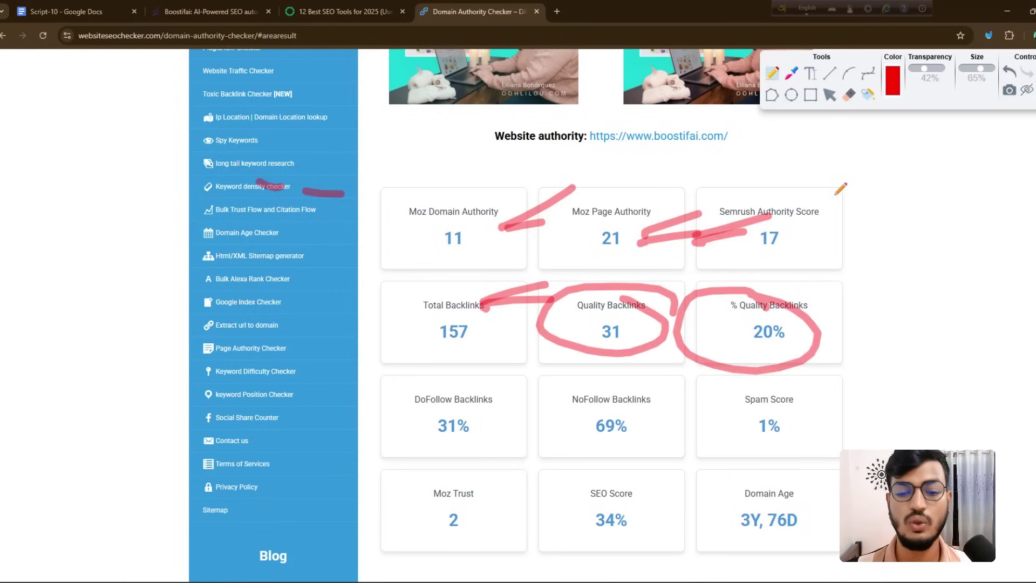
mouse_move(492, 380)
mouse_down()
mouse_move(438, 373)
mouse_move(526, 432)
mouse_move(510, 394)
mouse_move(563, 377)
mouse_move(540, 410)
mouse_up()
drag(540, 410, 577, 371)
mouse_move(779, 395)
mouse_down()
mouse_move(698, 415)
mouse_move(740, 416)
mouse_up()
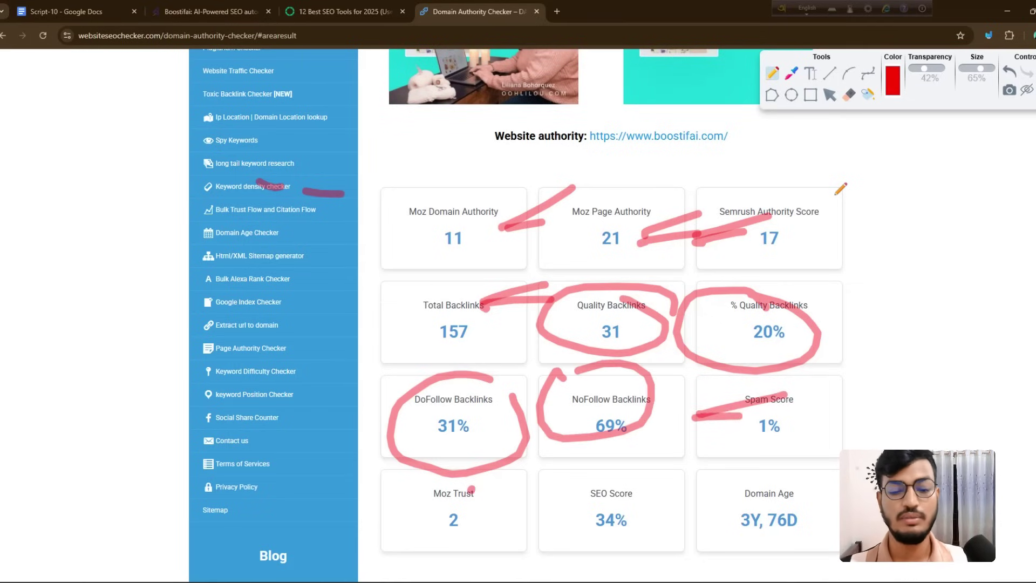
drag(578, 454, 469, 493)
drag(641, 473, 554, 495)
mouse_move(766, 483)
mouse_down()
mouse_move(673, 504)
mouse_move(707, 511)
mouse_up()
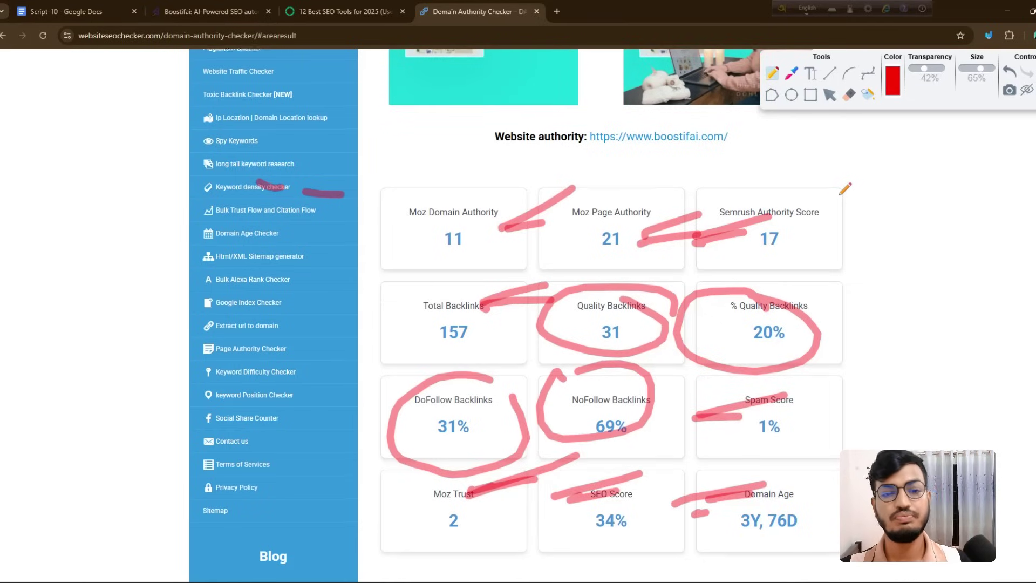
Step: Scroll back up and return to the Script-10 document
scroll(840, 193, up, 3)
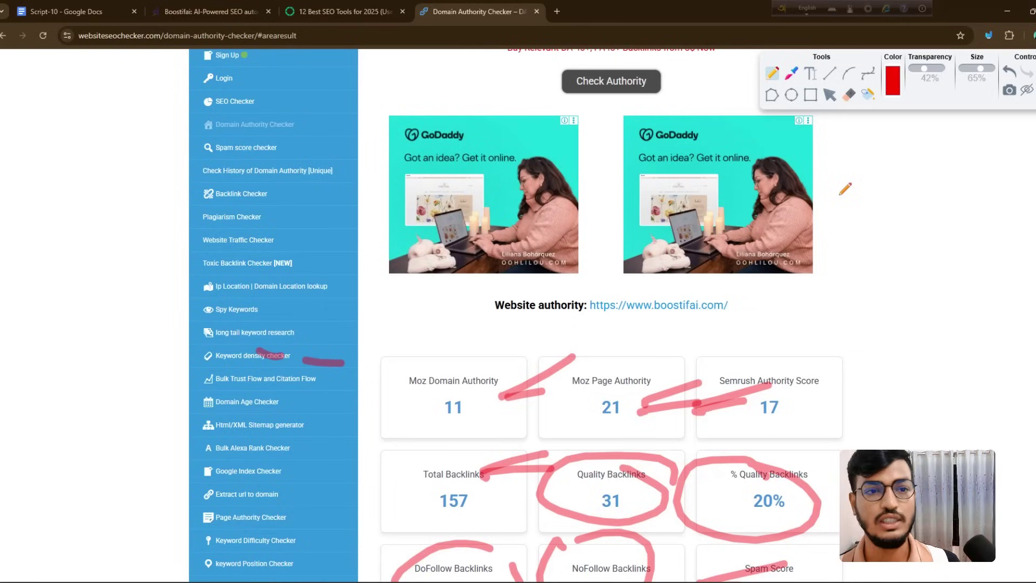
scroll(263, 224, up, 2)
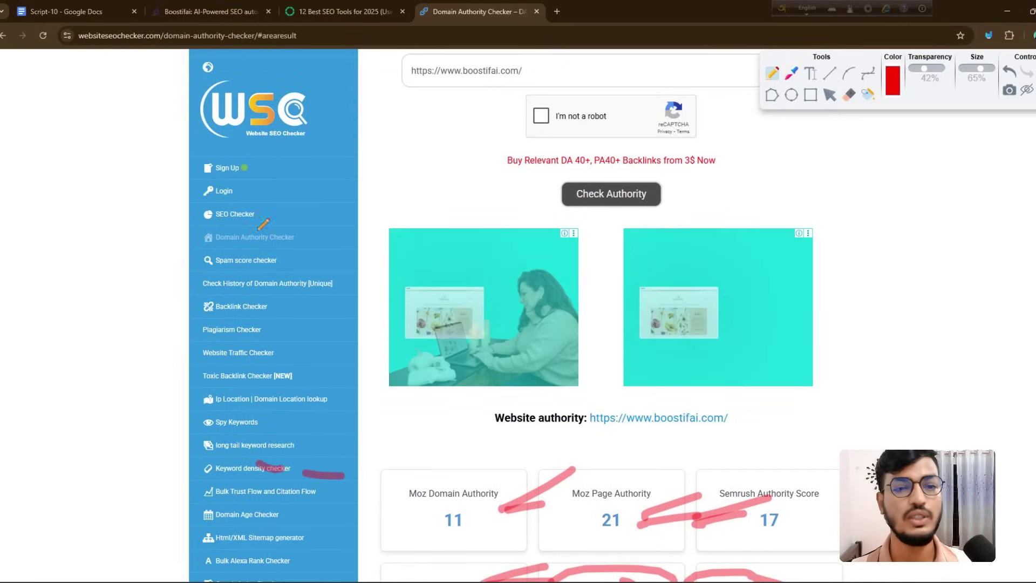
click(75, 12)
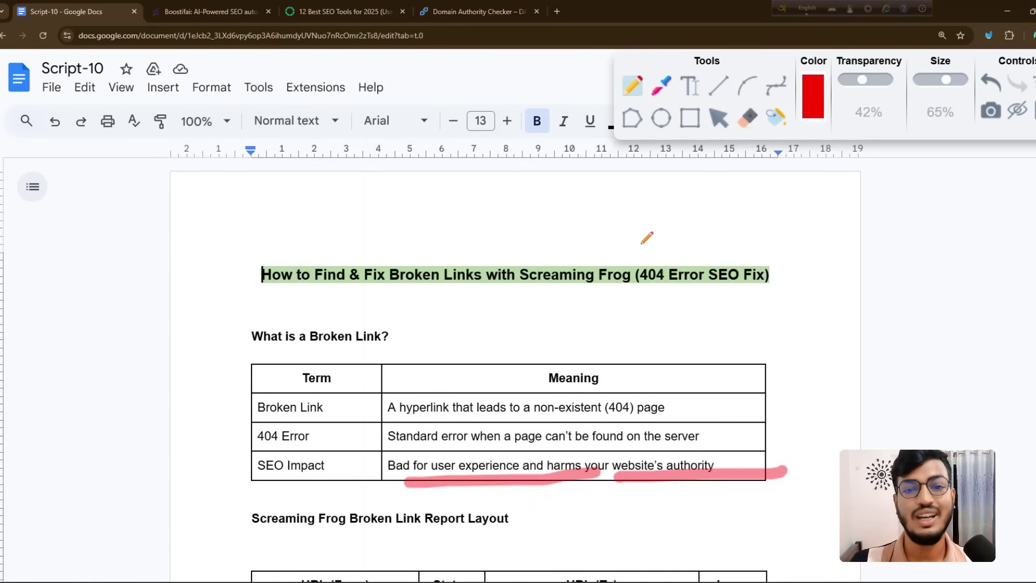
Step: Underline the Broken Link Report Layout heading and circle the source URLs and 200 status codes
scroll(465, 302, down, 4)
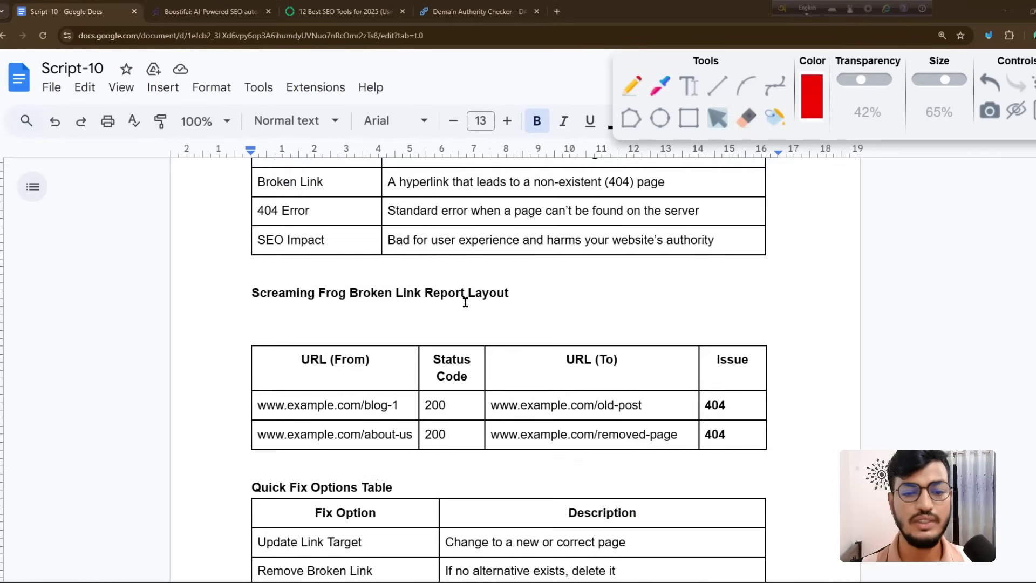
key(ctrl+alt+g)
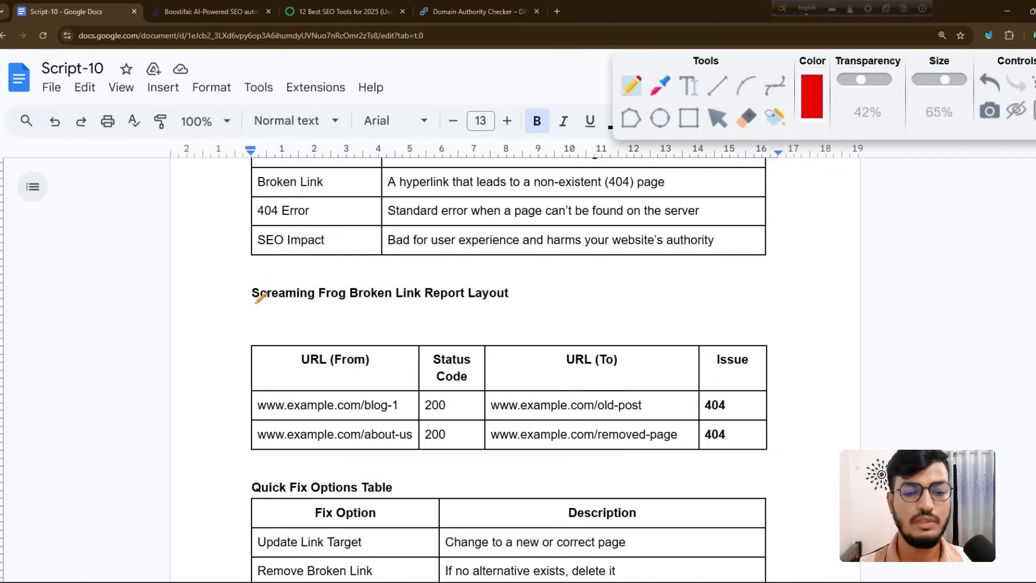
drag(246, 316, 584, 302)
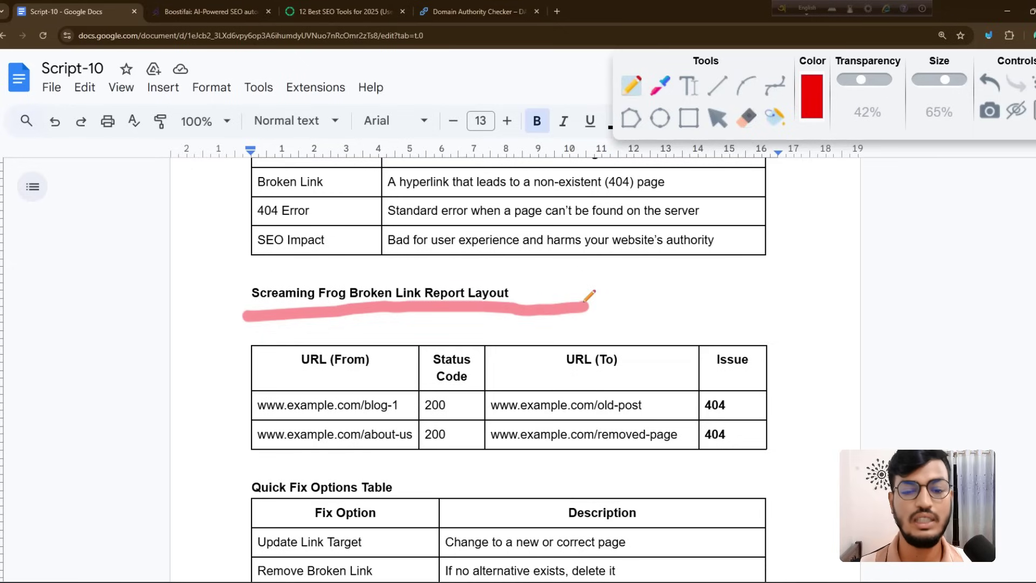
mouse_move(406, 353)
mouse_down()
mouse_move(362, 375)
mouse_move(424, 350)
mouse_up()
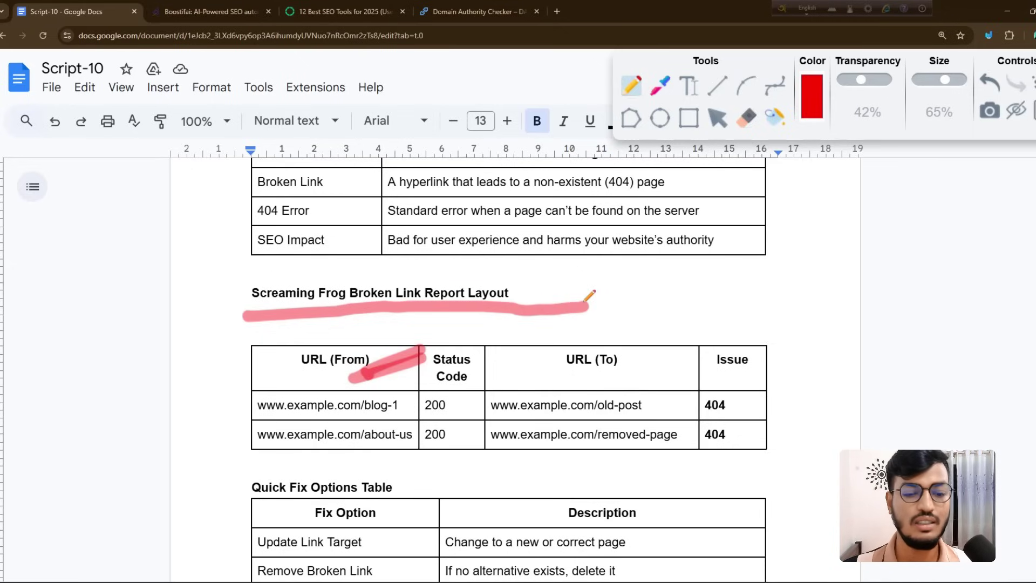
mouse_move(418, 400)
mouse_down()
mouse_move(391, 414)
mouse_move(417, 406)
mouse_up()
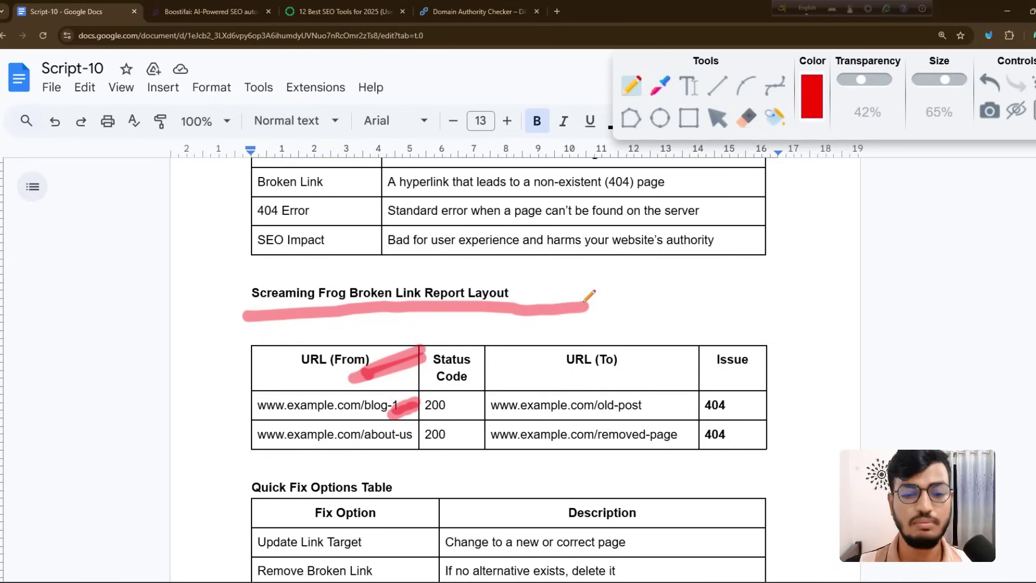
mouse_move(501, 350)
mouse_down()
mouse_move(469, 380)
mouse_move(457, 429)
mouse_move(467, 391)
mouse_up()
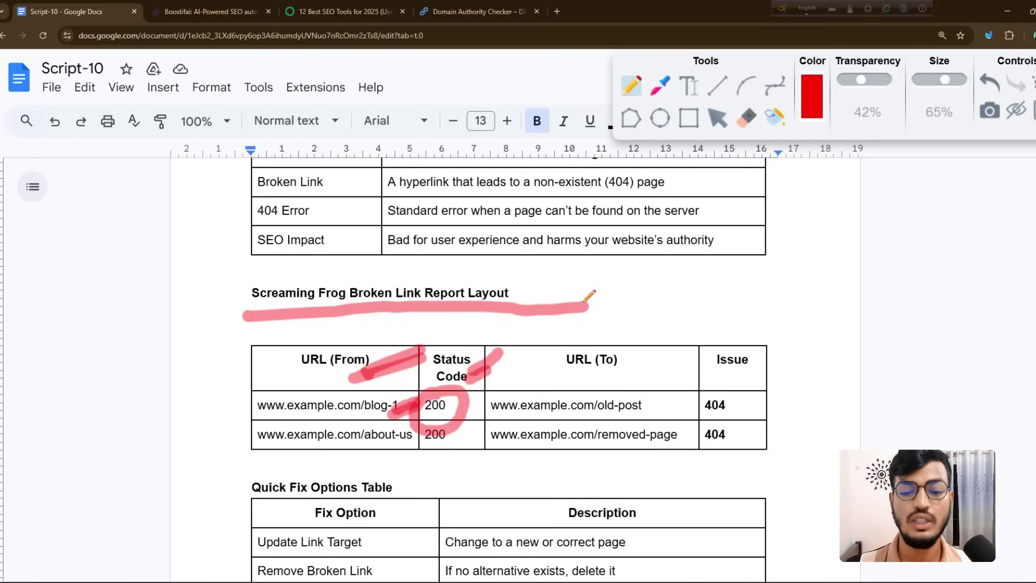
Step: Mark the old-post, about-us and removed-page URLs and circle both 404 issues
drag(626, 416, 671, 408)
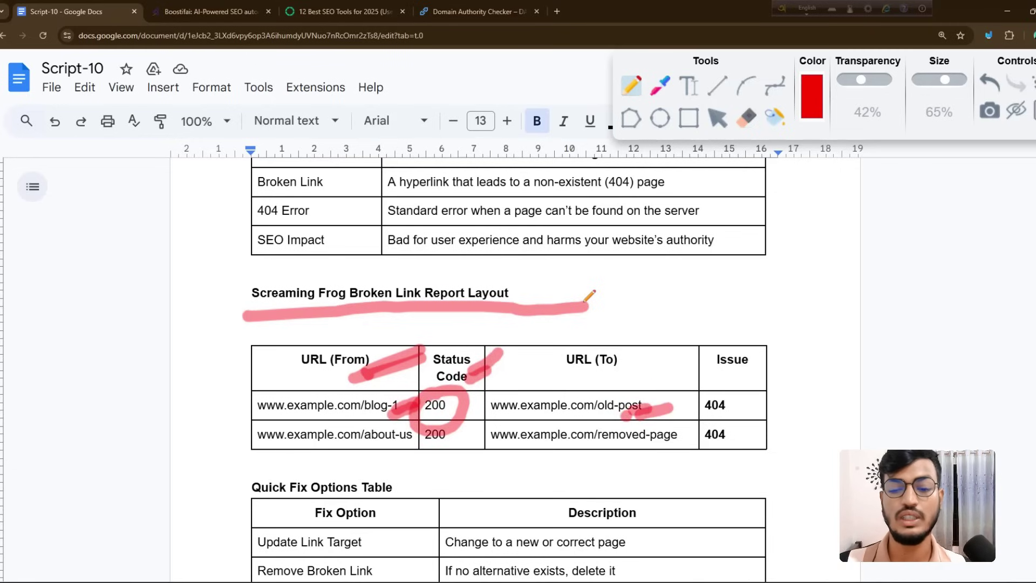
mouse_move(410, 394)
mouse_down()
mouse_move(340, 388)
mouse_move(402, 421)
mouse_move(402, 400)
mouse_up()
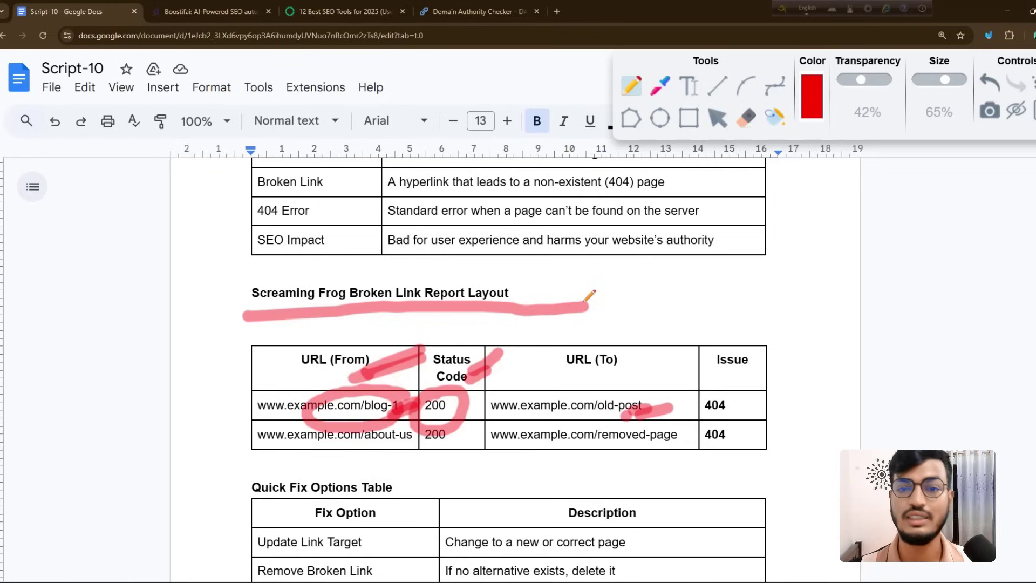
mouse_move(620, 402)
mouse_down()
mouse_move(677, 384)
mouse_move(691, 400)
mouse_move(704, 386)
mouse_move(749, 396)
mouse_up()
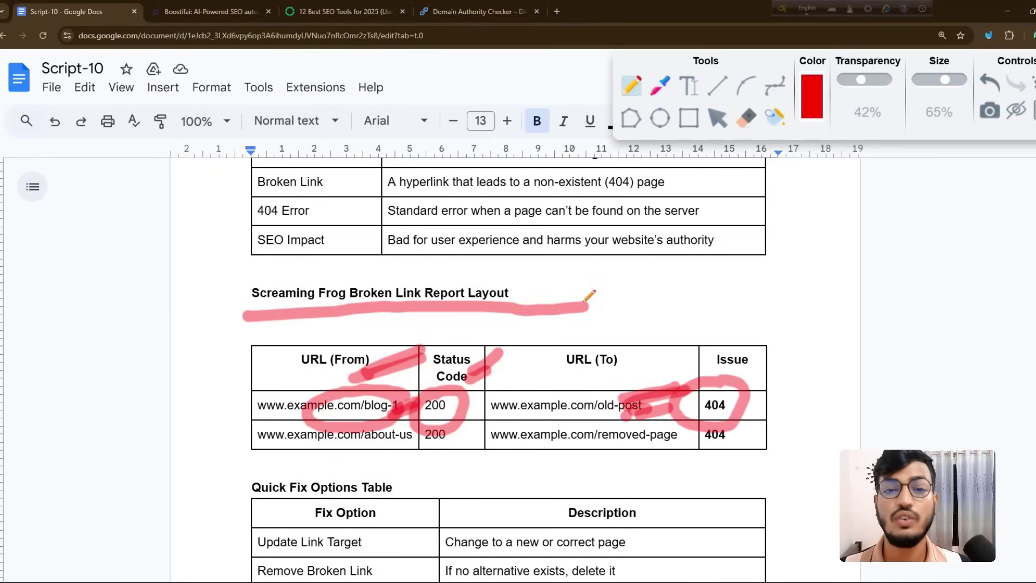
drag(365, 452, 442, 427)
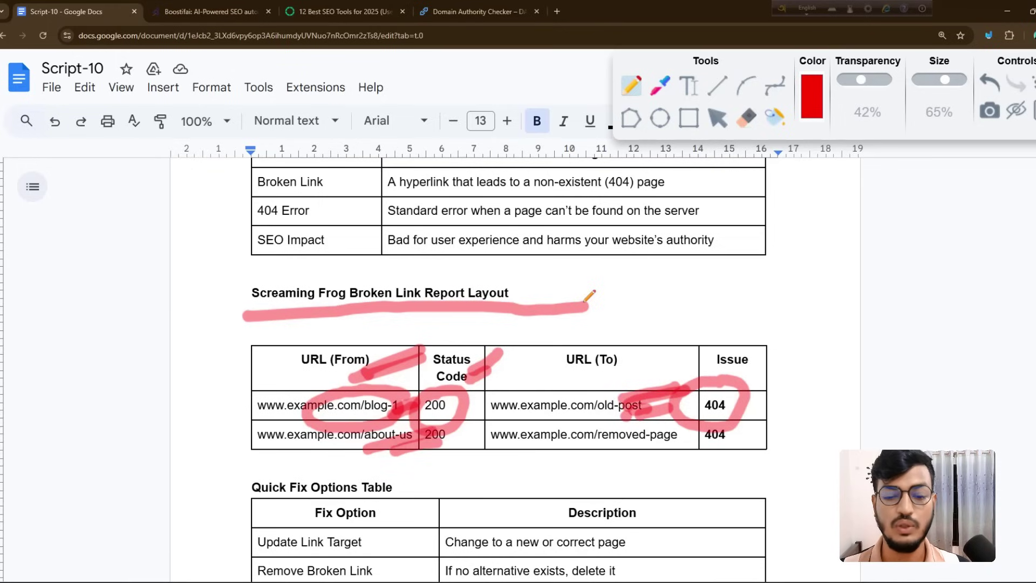
drag(558, 446, 602, 436)
drag(593, 440, 556, 449)
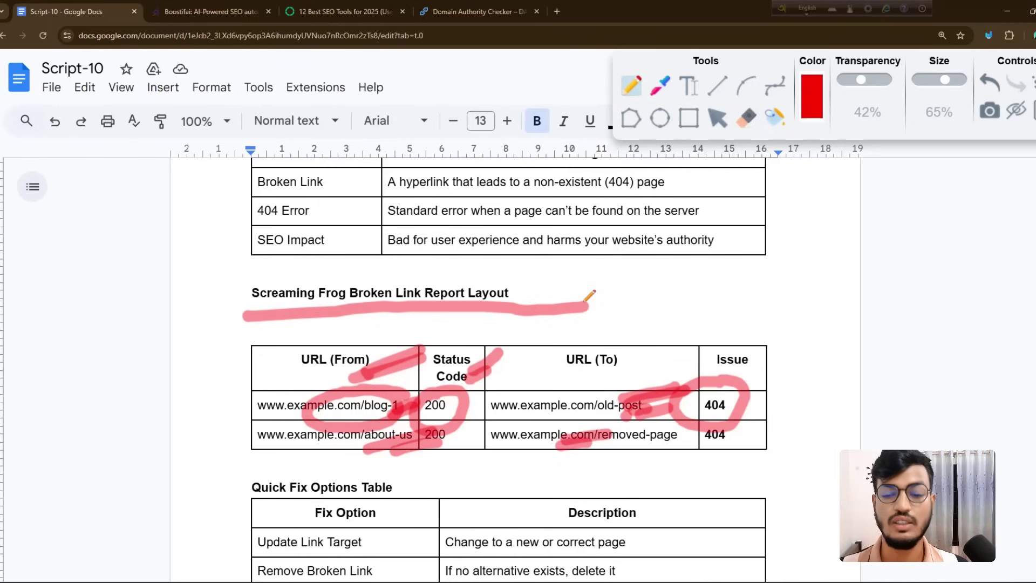
drag(622, 446, 677, 455)
mouse_move(742, 432)
mouse_down()
mouse_move(680, 437)
mouse_move(748, 419)
mouse_up()
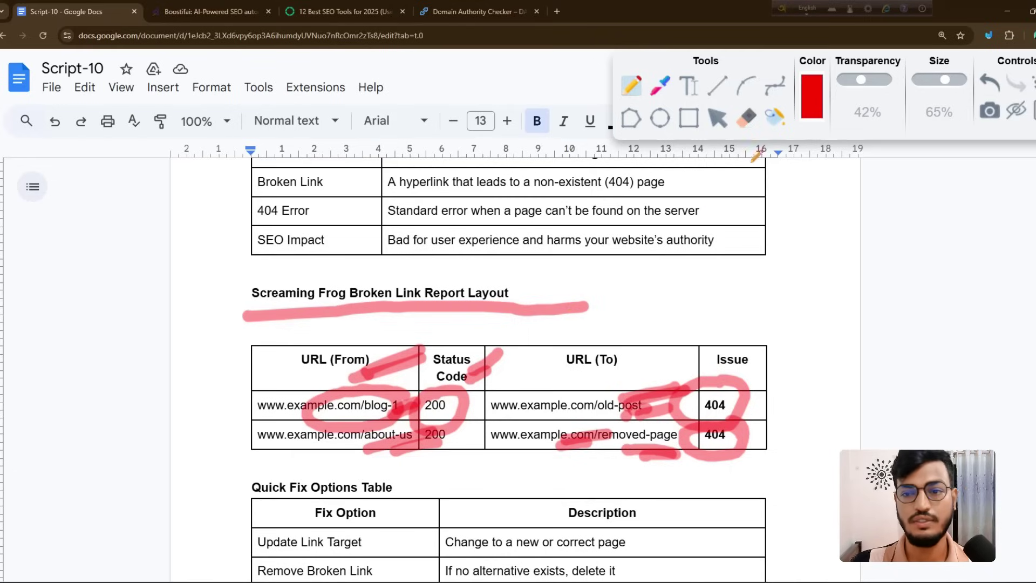
Step: Clear the old ink and mark the Quick Fix Options Table heading and Fix Option column
click(718, 120)
scroll(418, 301, down, 3)
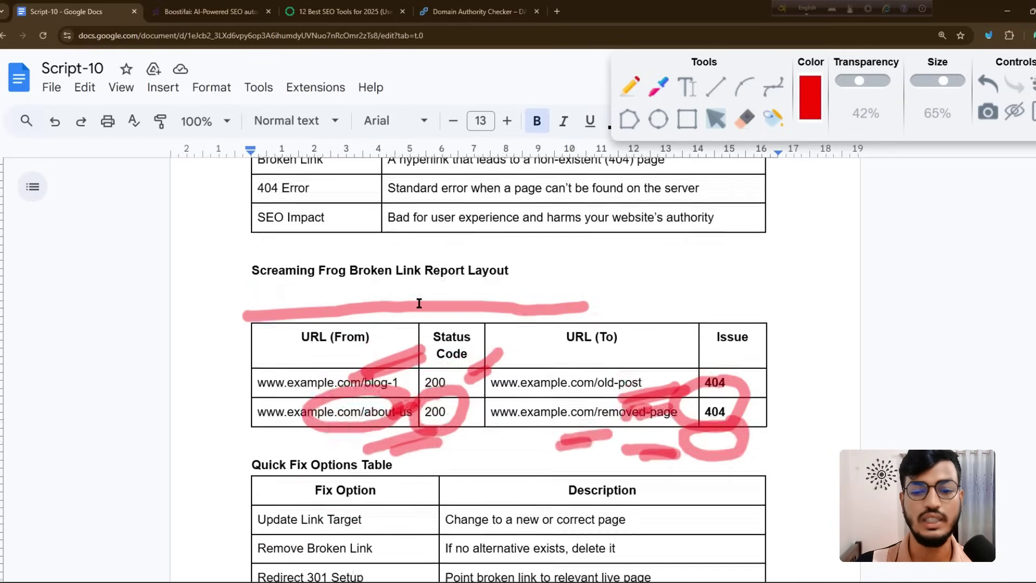
click(632, 92)
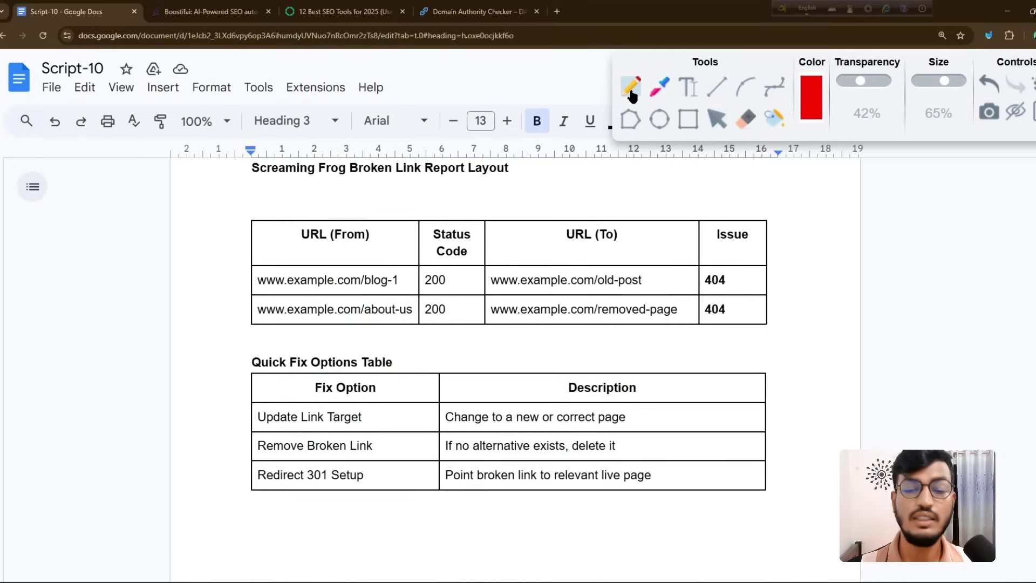
drag(391, 373, 447, 357)
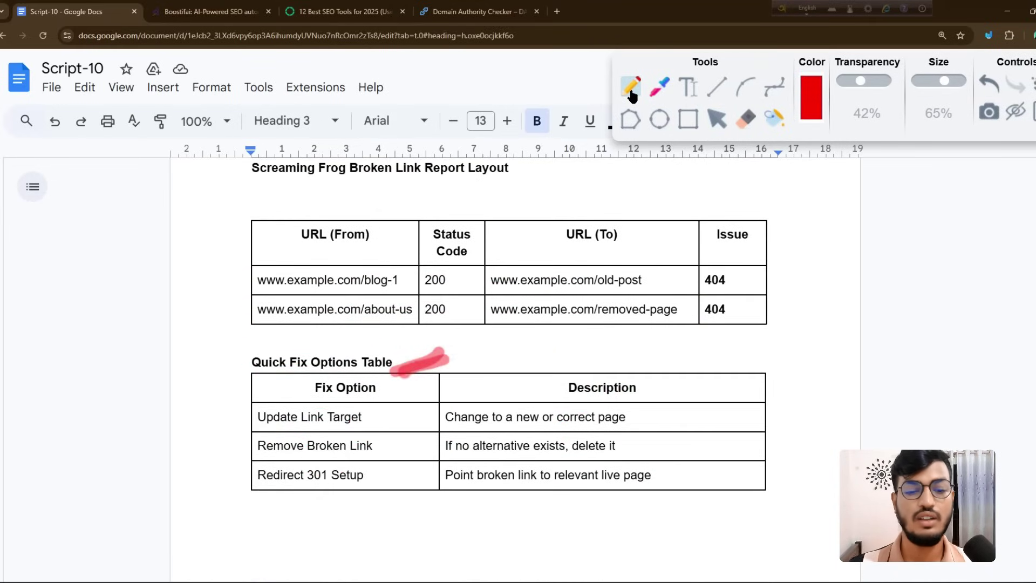
drag(384, 400, 419, 387)
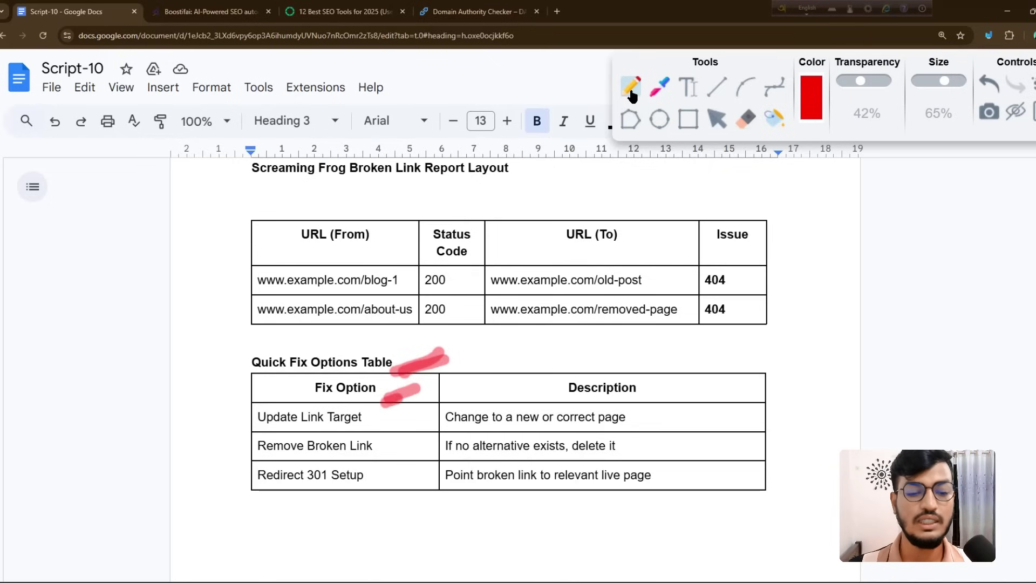
Step: Mark the Update Link Target and Remove Broken Link options with descriptions, then open a new tab
drag(368, 430, 408, 416)
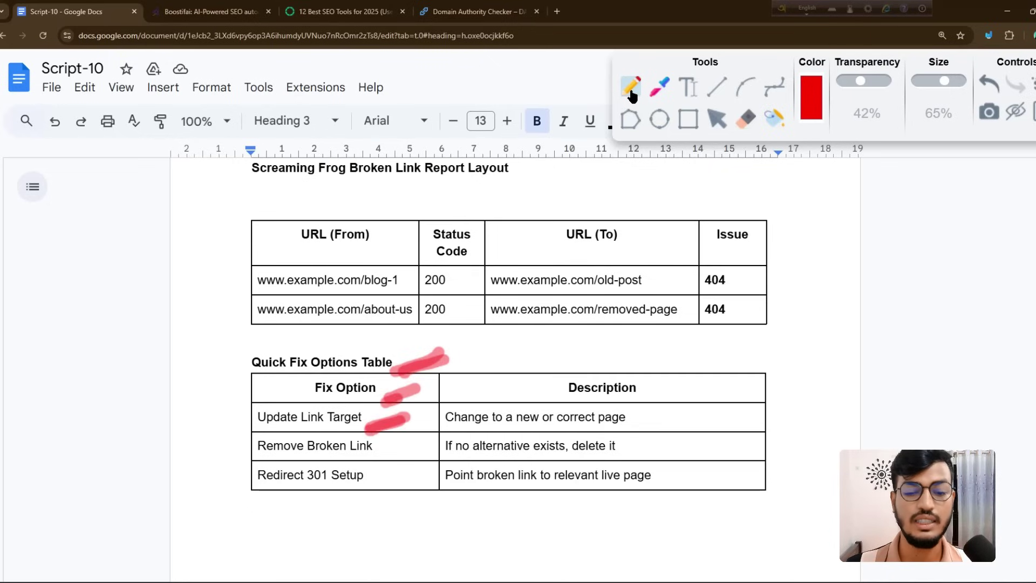
drag(626, 426, 666, 416)
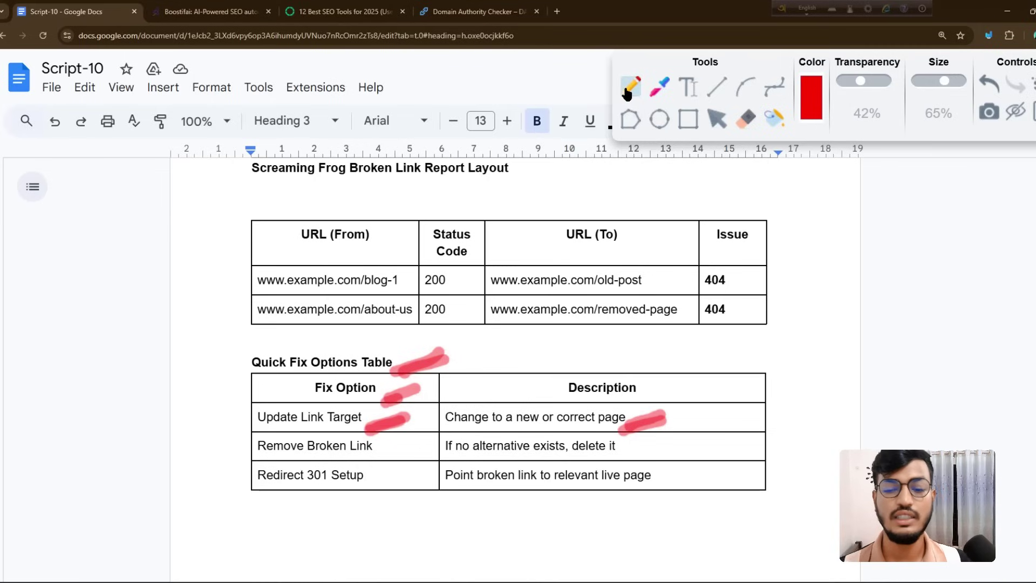
drag(659, 434, 694, 424)
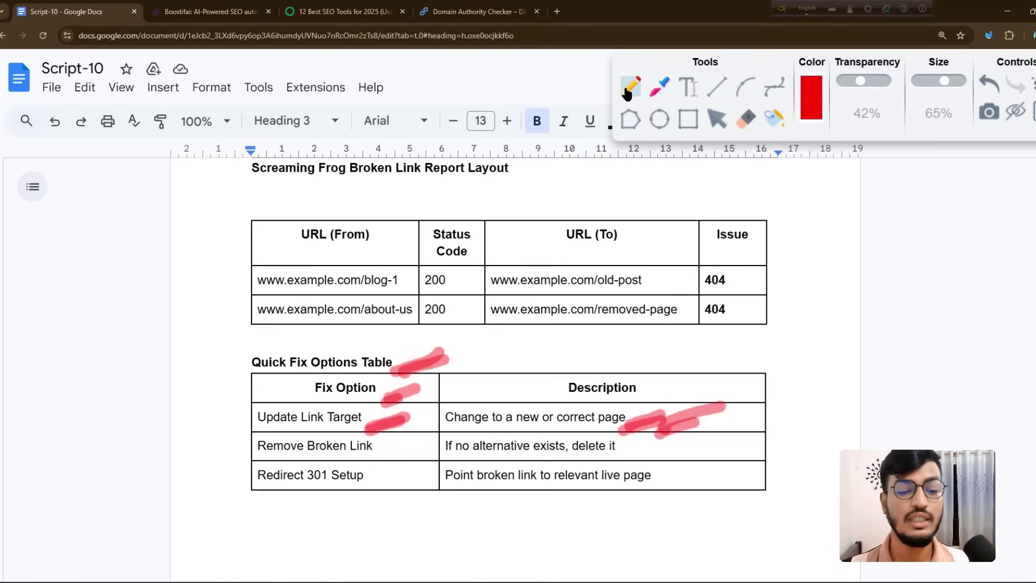
drag(382, 455, 418, 442)
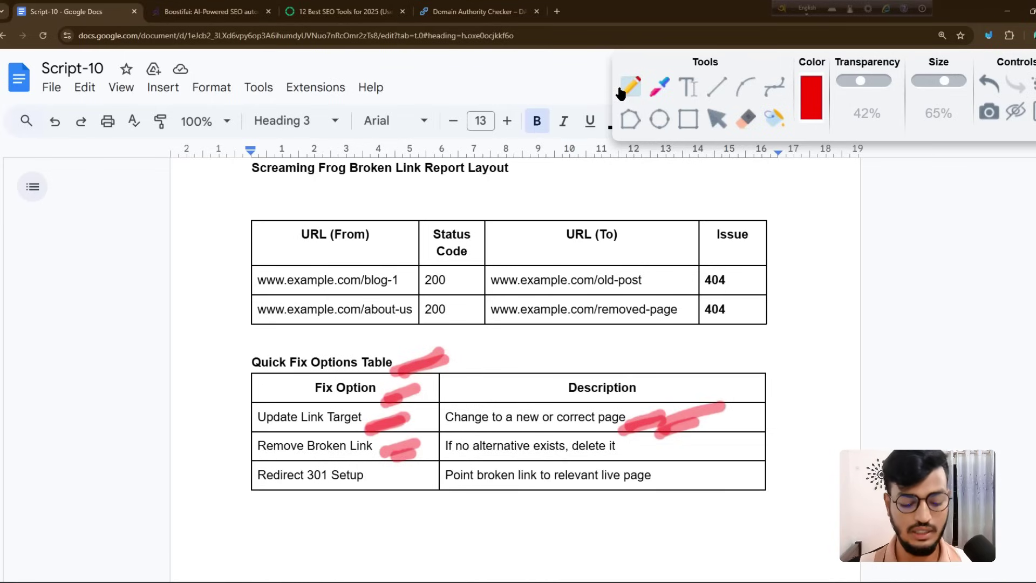
key(ctrl+t)
Step: Search Google for a broken link checker and open the Free Broken Link Checker site
text(broke)
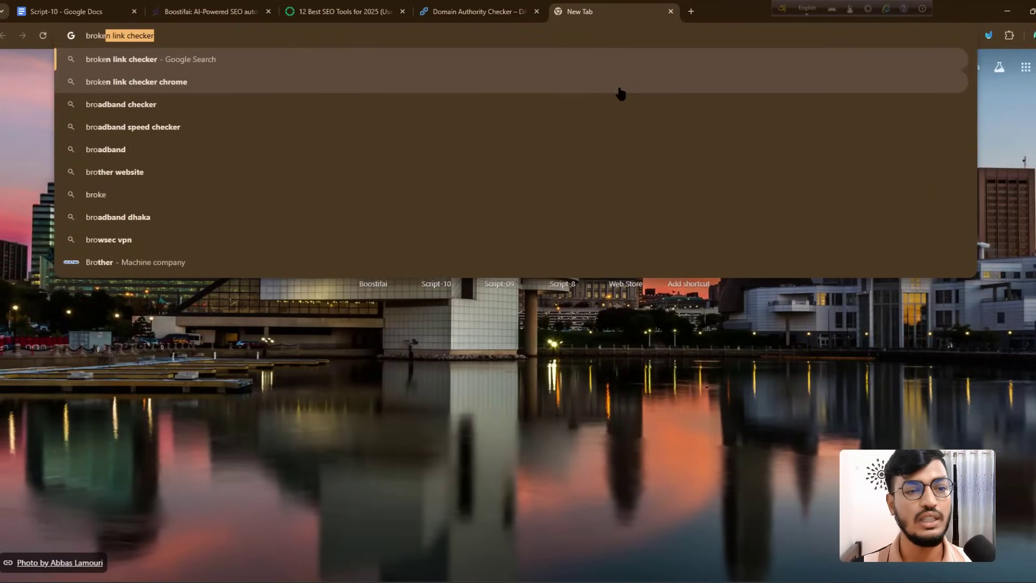
key(Return)
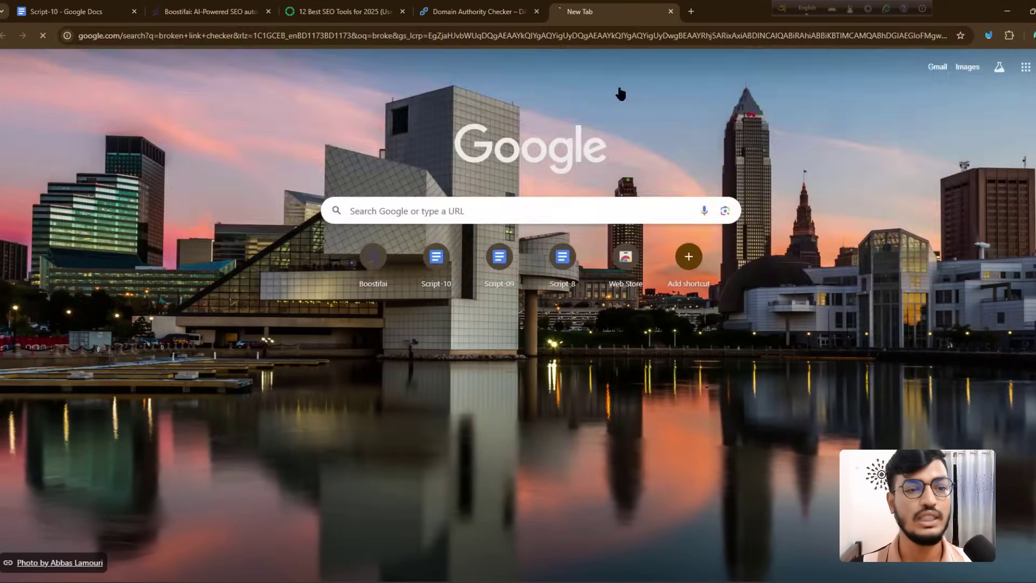
click(168, 256)
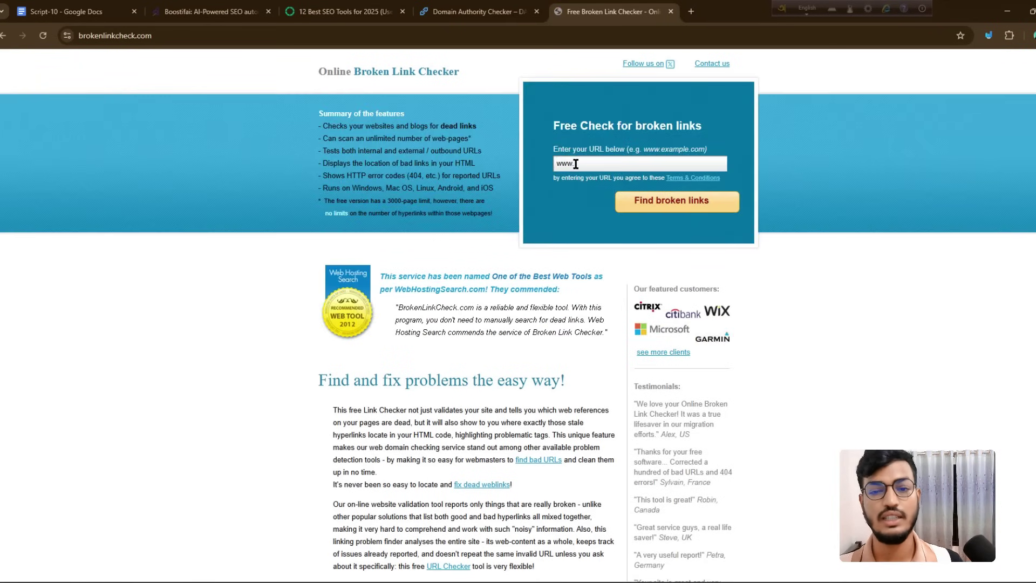
click(557, 162)
text(https://www.boostifai.com/)
click(643, 205)
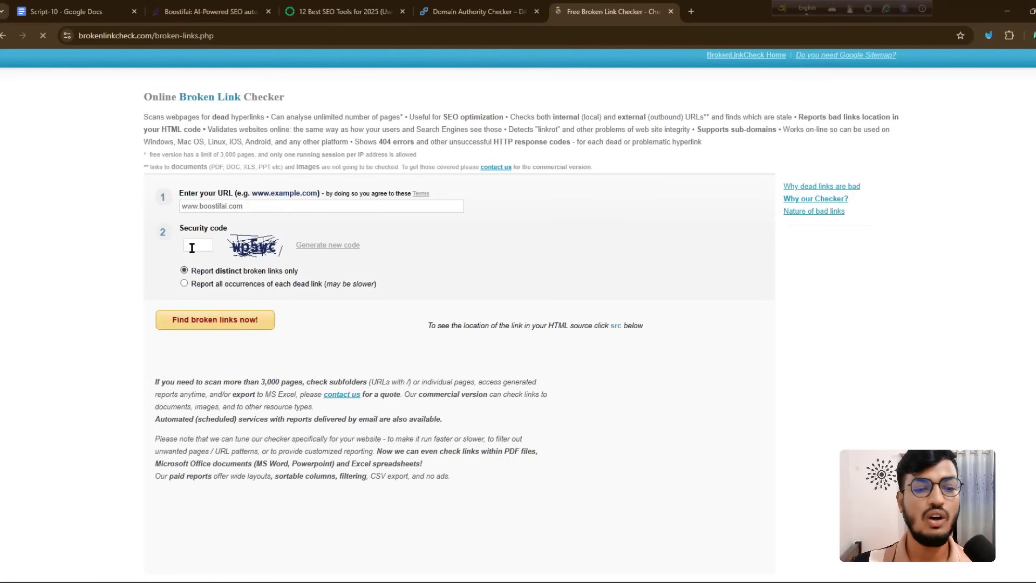
click(202, 247)
text(wp)
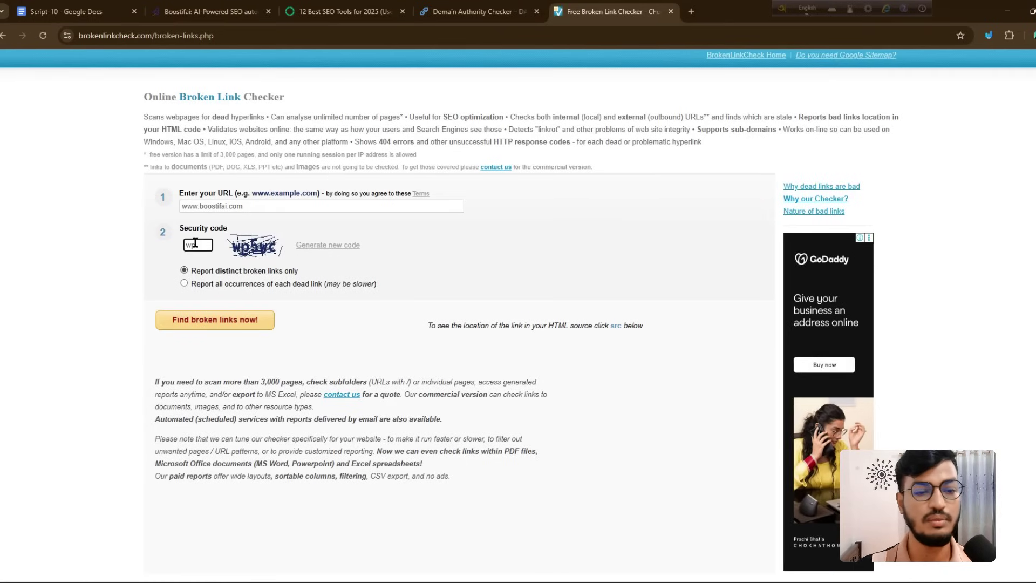
text(5wc)
click(253, 318)
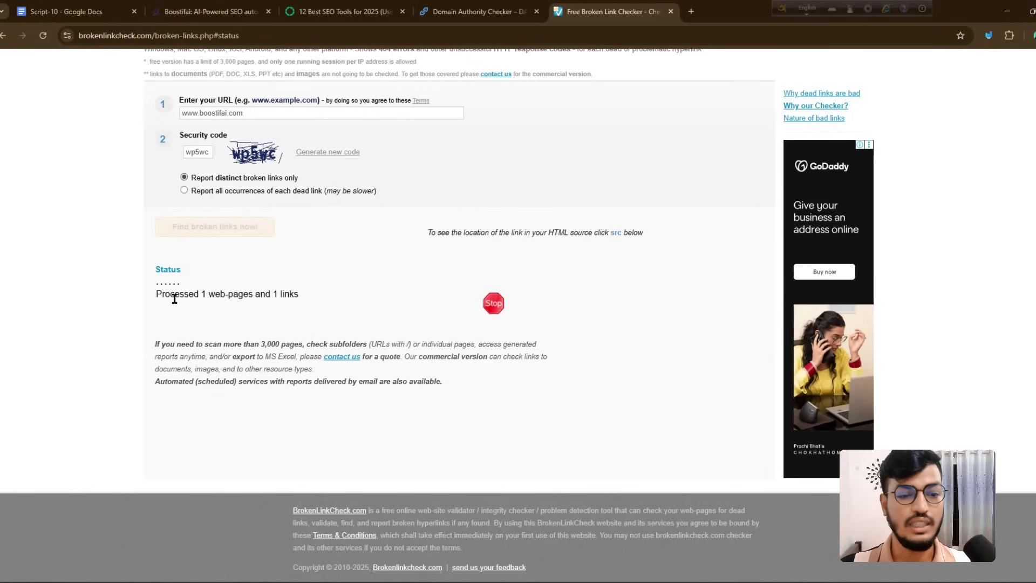
drag(174, 299, 317, 298)
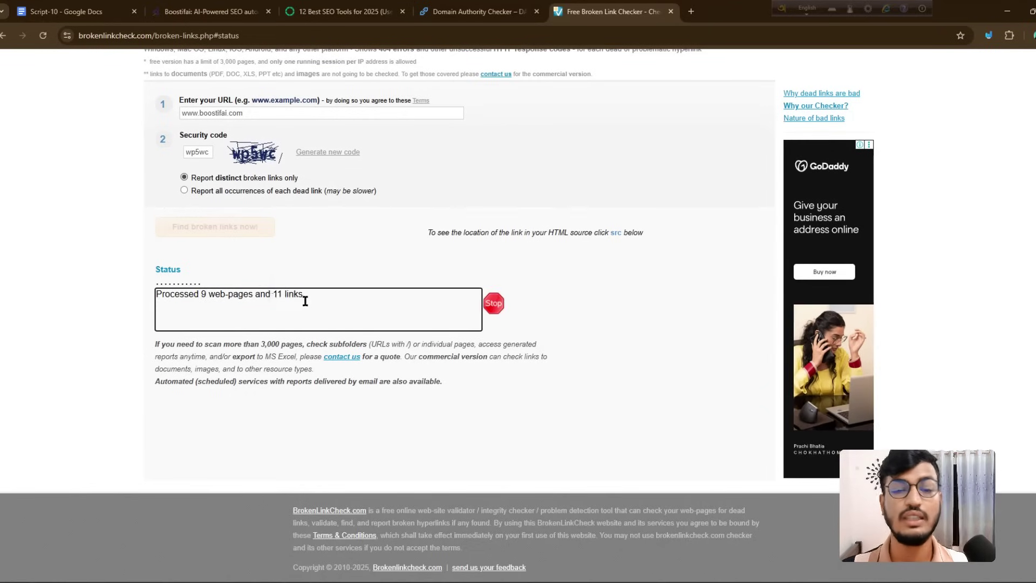
drag(274, 295, 307, 296)
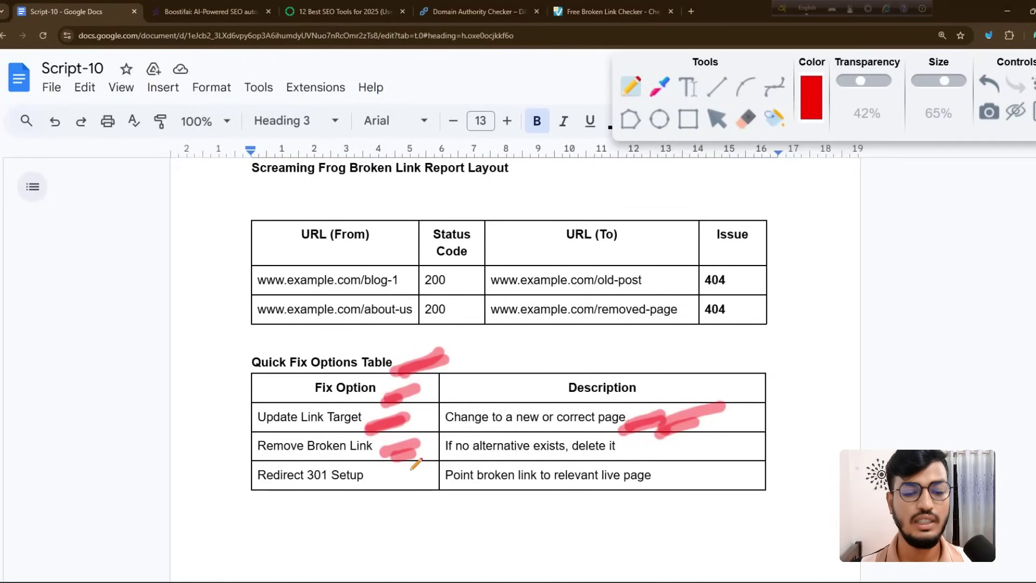
Step: Scribble over the Redirect 301 Setup cell and underline 'live page' in its description
drag(381, 480, 411, 468)
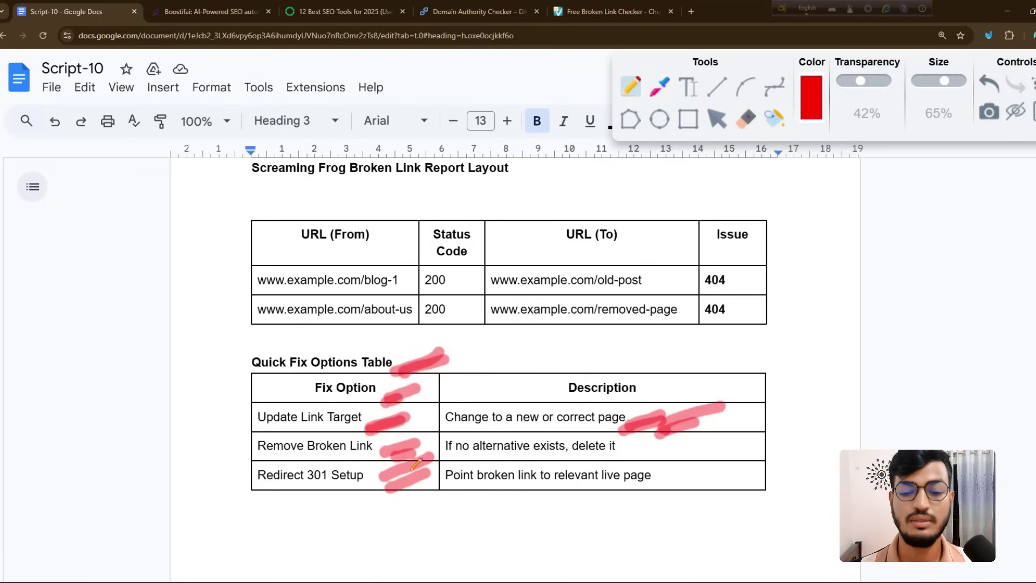
mouse_move(655, 485)
mouse_down()
mouse_move(696, 471)
mouse_move(658, 491)
mouse_up()
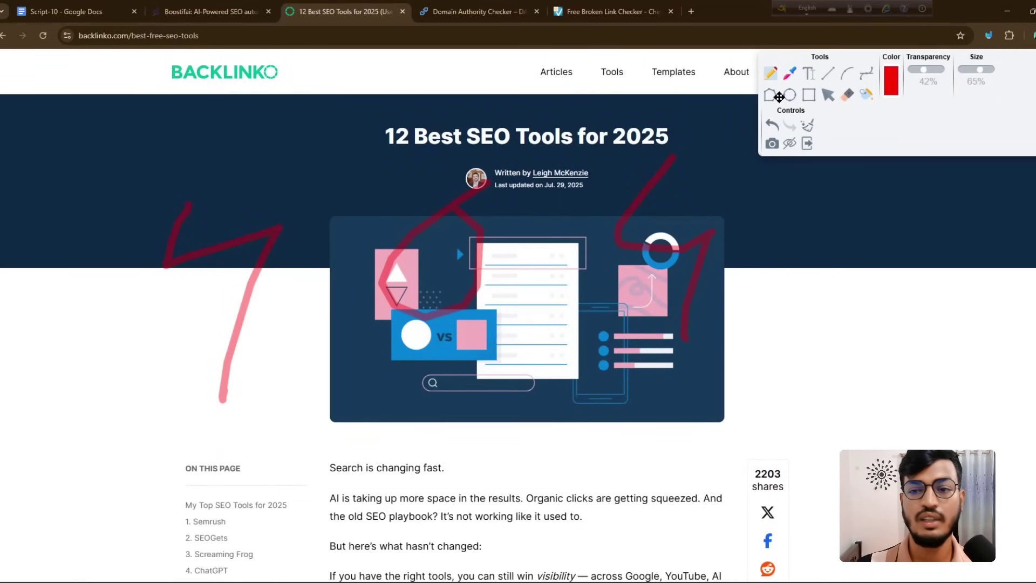
Step: Erase all annotation scribbles and scroll down the Backlinko article
click(807, 127)
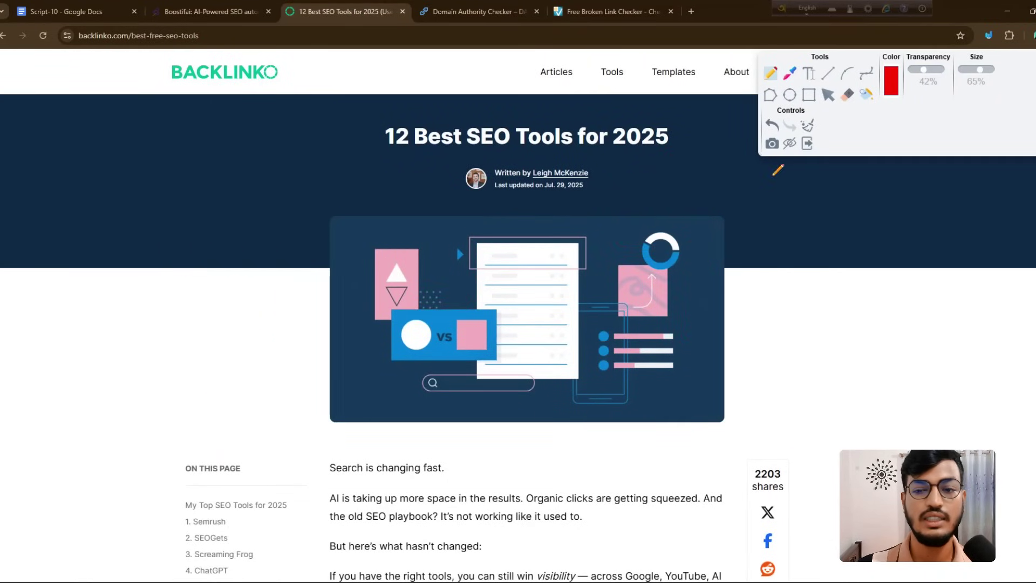
scroll(415, 205, down, 7)
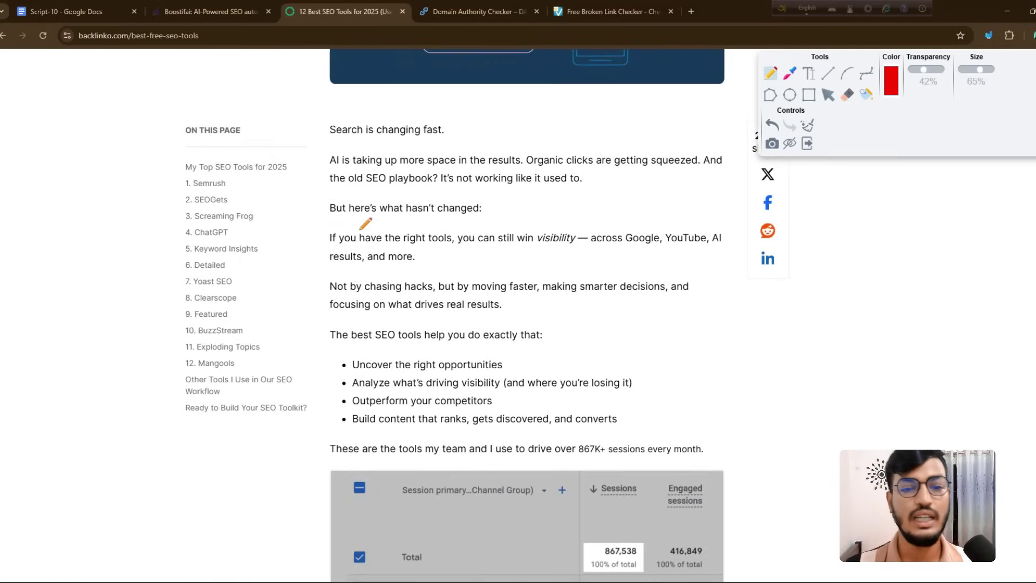
scroll(365, 225, down, 10)
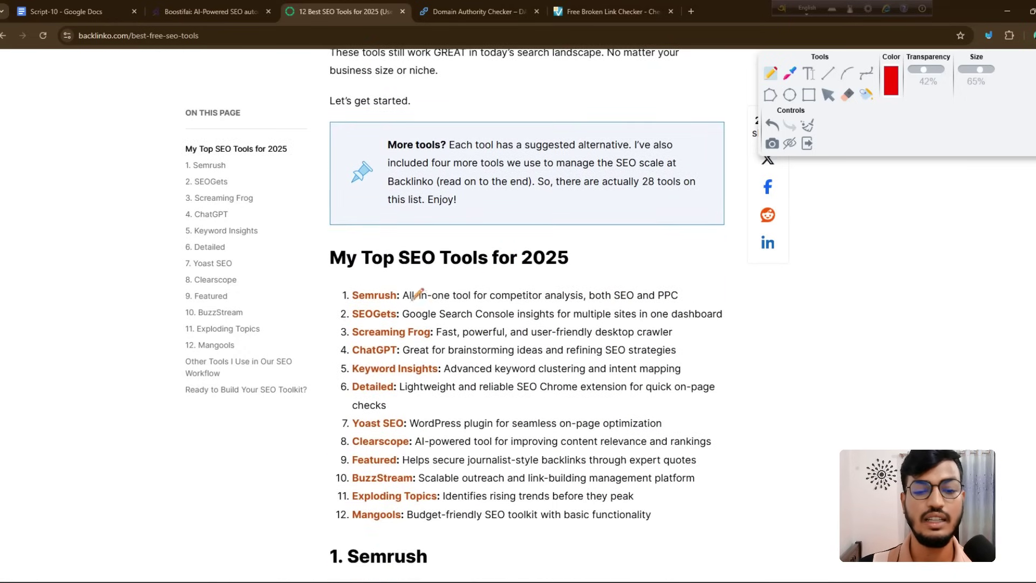
Step: Jump to the article's Semrush section, then go back to the Script-10 document
click(830, 97)
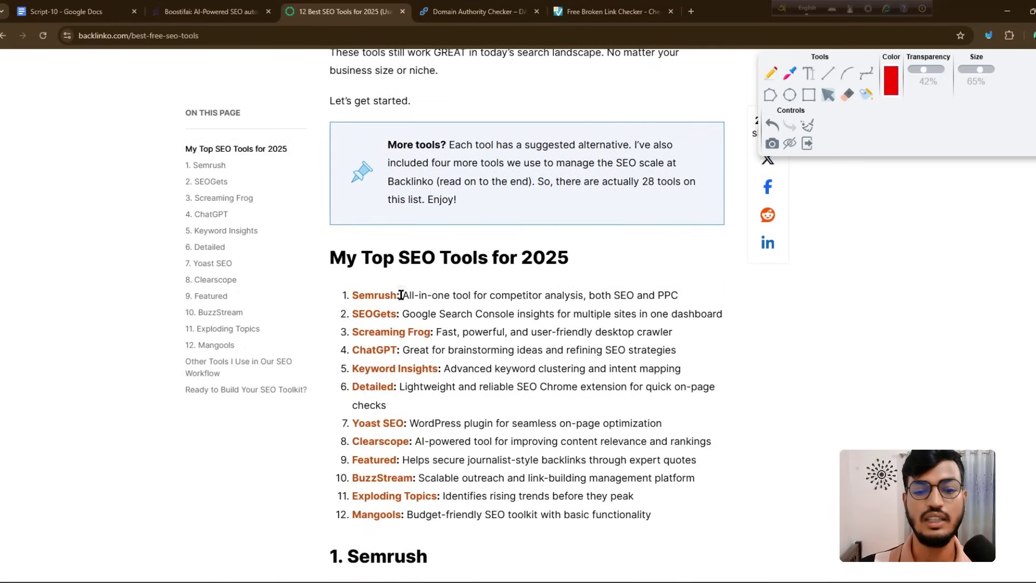
click(381, 297)
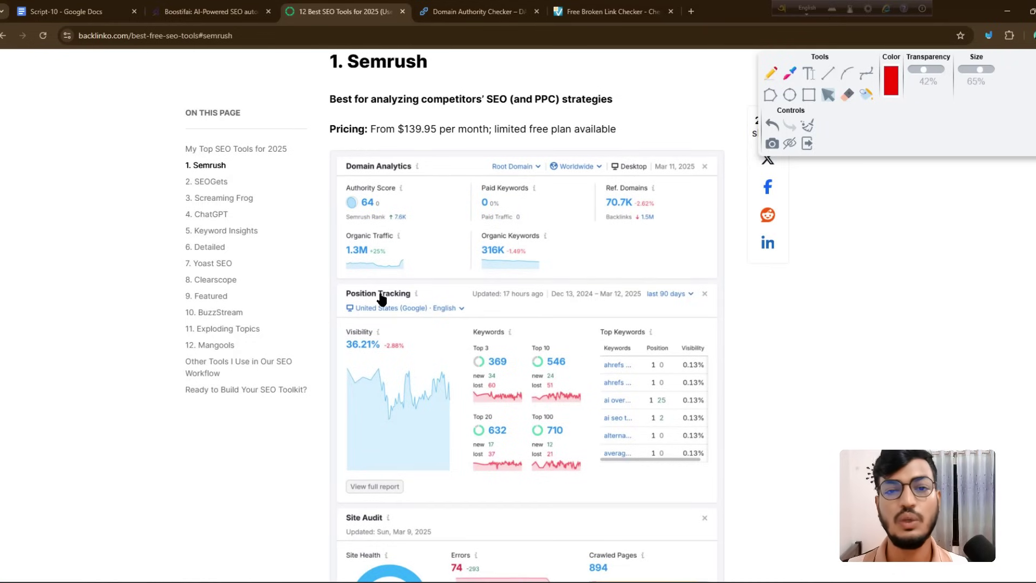
click(108, 11)
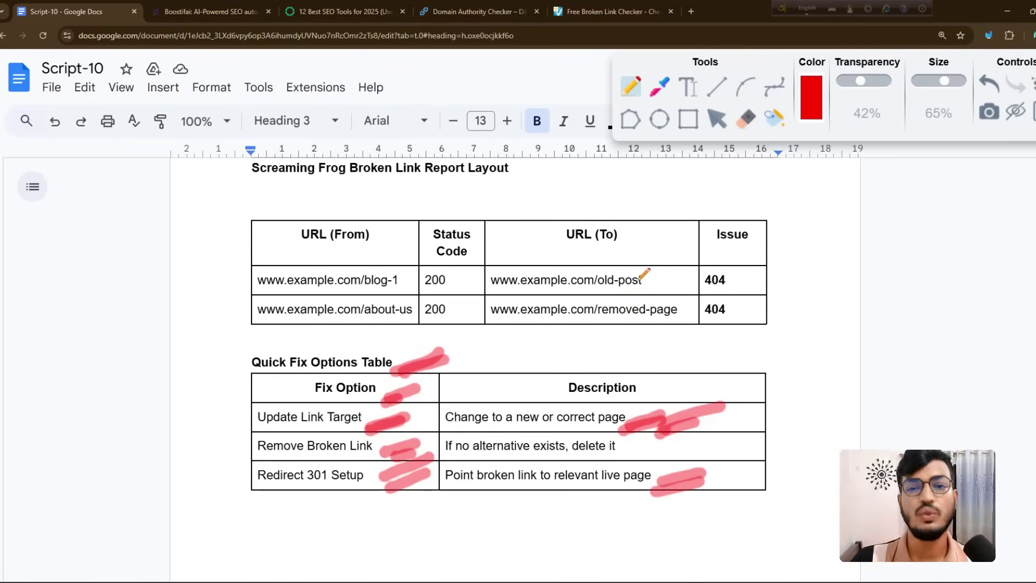
Step: Clear the red ink from Script-10's tables and open a new browser tab
click(717, 118)
scroll(484, 307, down, 1)
click(484, 308)
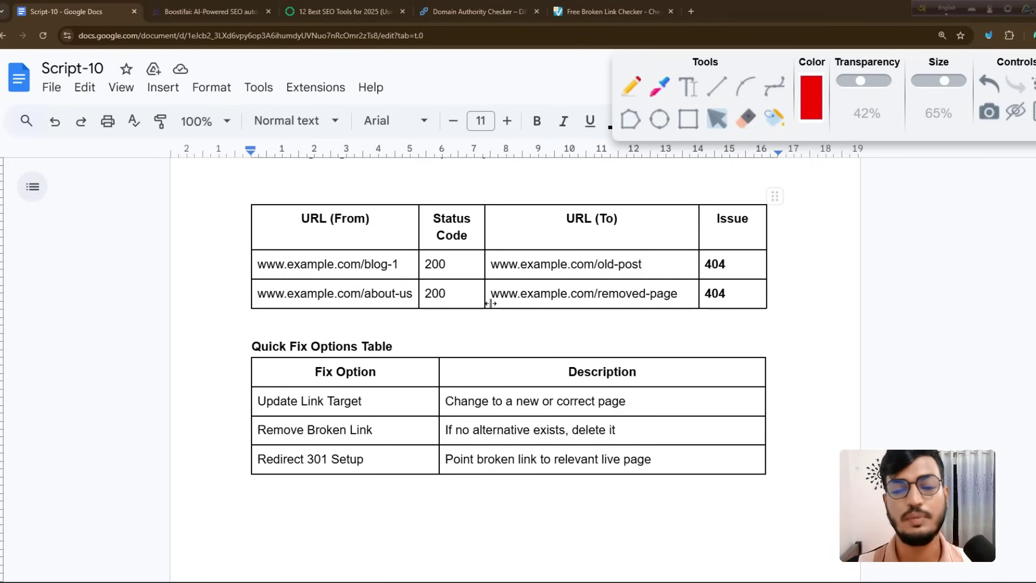
click(691, 11)
Step: Search Google for 'screaming frog' and open the Screaming Frog SEO Spider result
text(se)
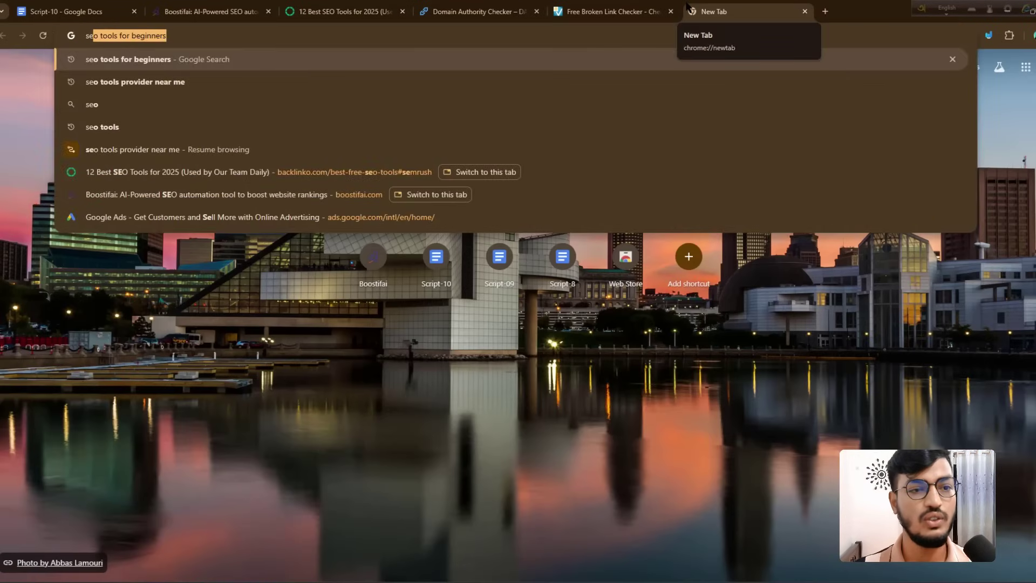
key(BackSpace)
text(cr)
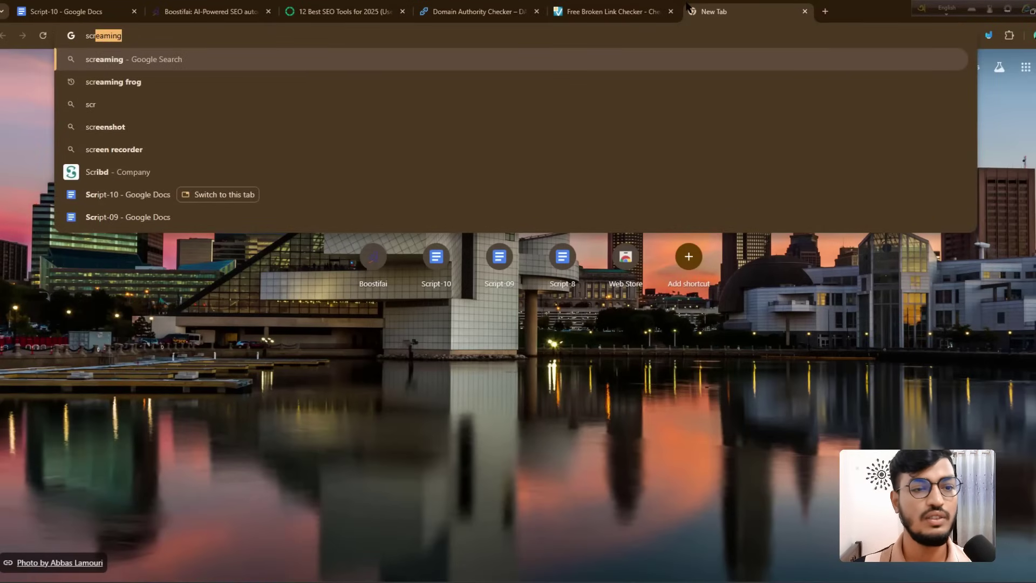
key(Down)
key(Return)
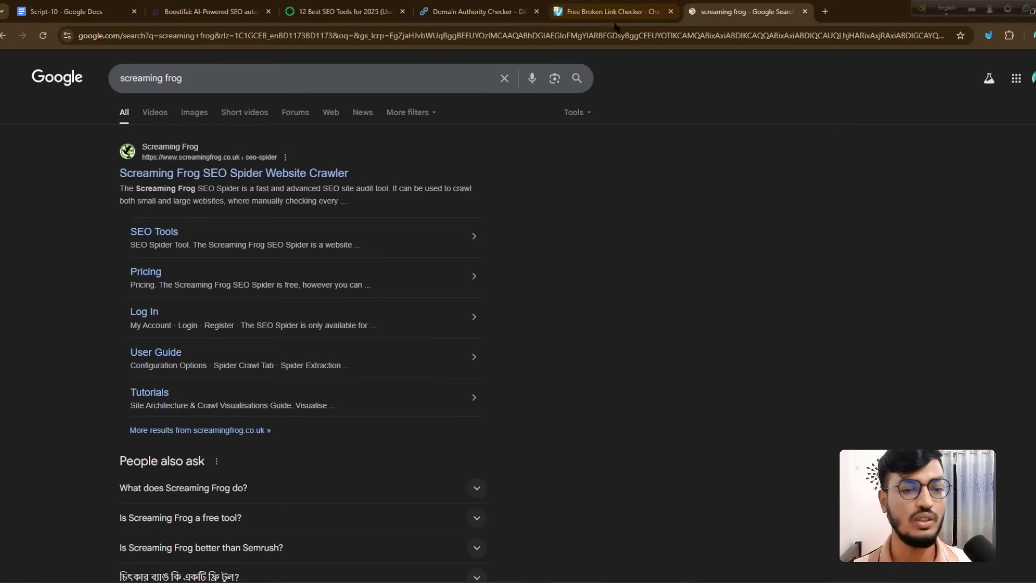
click(156, 173)
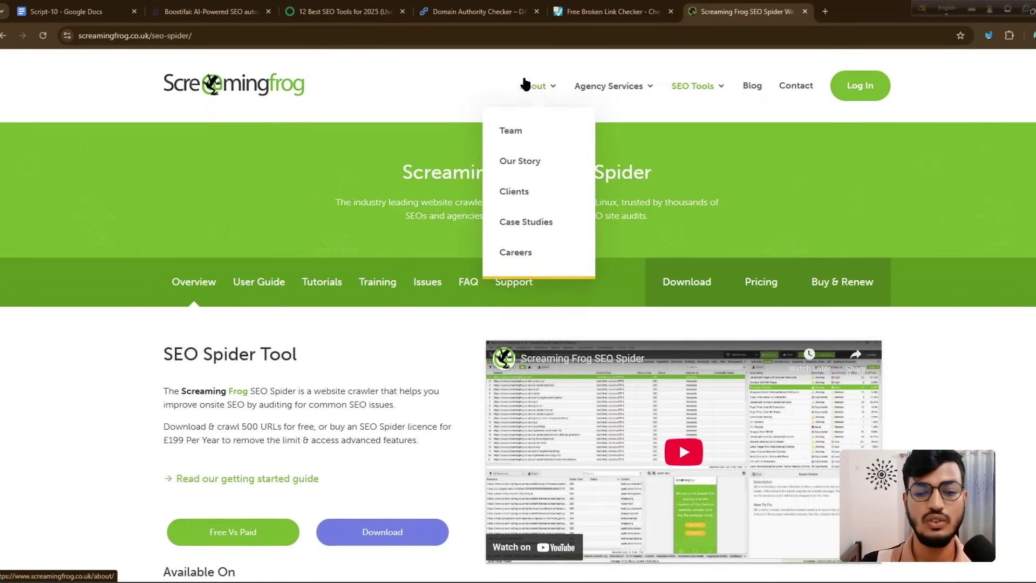
Step: Scroll through the SEO Spider overview, then switch to the Boostifai dashboard window
scroll(439, 150, down, 1)
scroll(438, 150, down, 2)
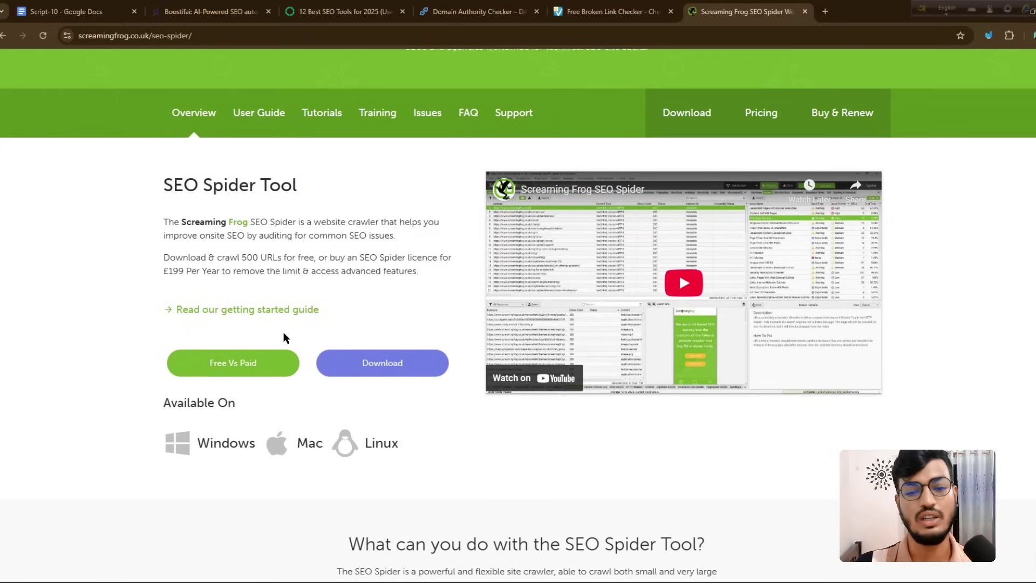
scroll(393, 305, down, 1)
scroll(394, 306, down, 2)
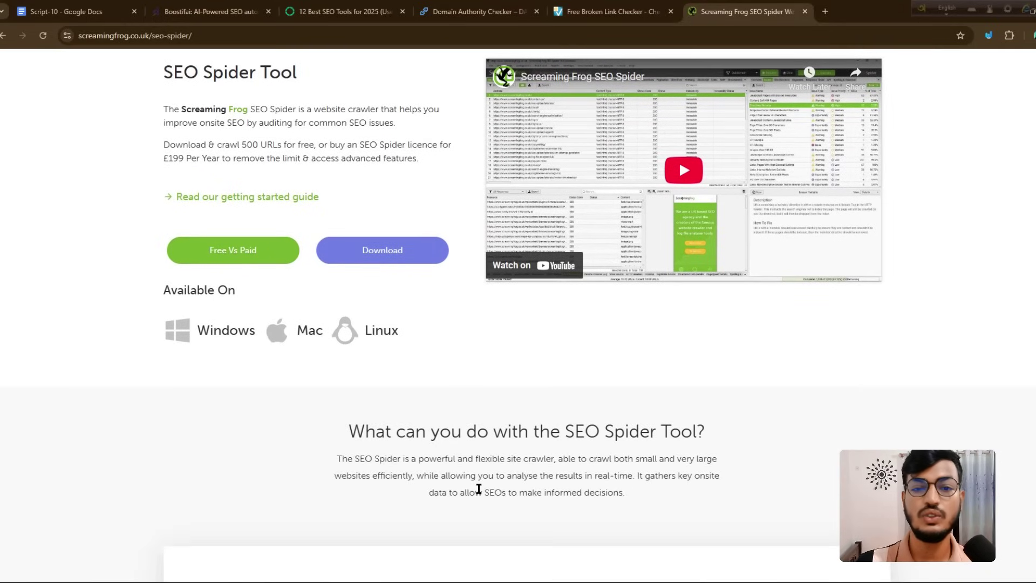
scroll(478, 489, up, 5)
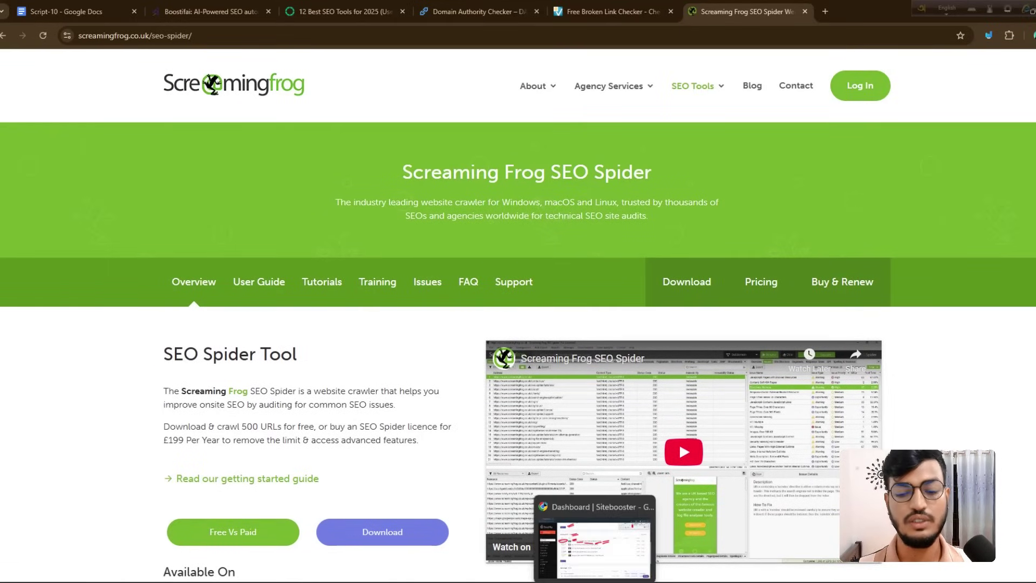
click(594, 534)
Step: Underline Quick Settings and mark Report Emails and Other Emails on the Sitebooster dashboard
scroll(392, 267, up, 8)
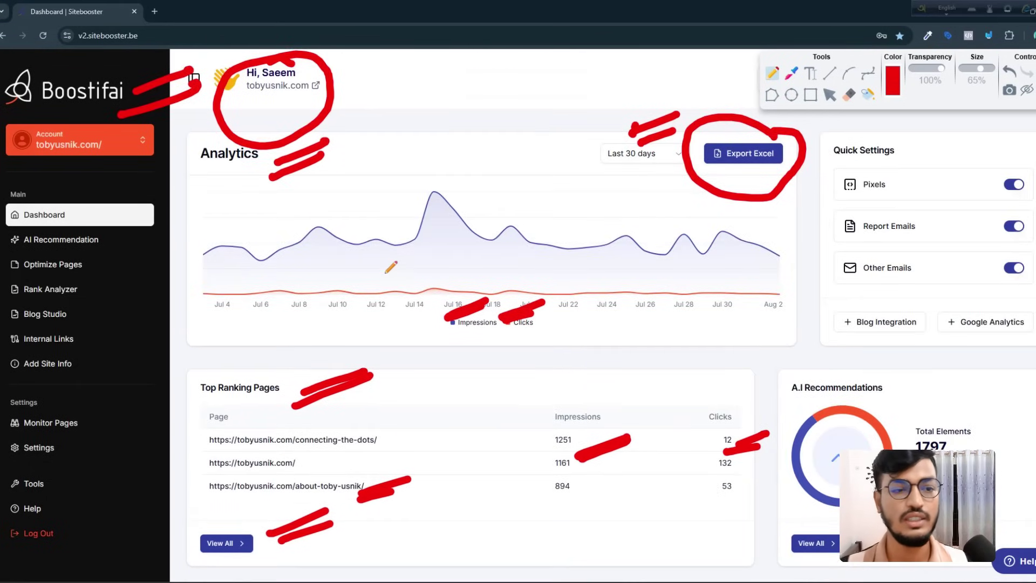
mouse_move(834, 175)
mouse_down()
mouse_move(876, 151)
mouse_move(907, 153)
mouse_up()
drag(932, 221, 975, 209)
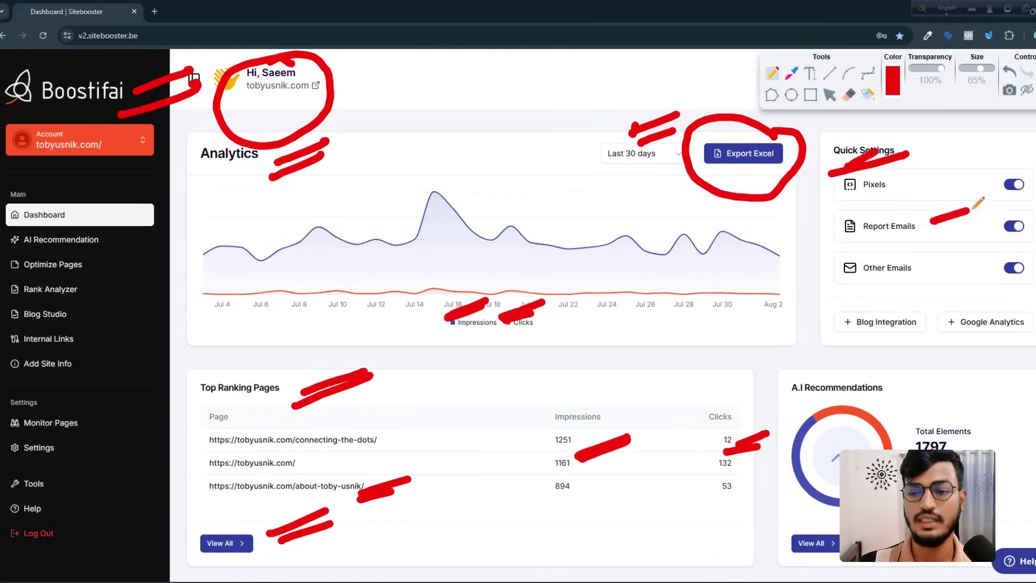
drag(936, 241, 997, 222)
drag(939, 267, 979, 248)
drag(876, 274, 929, 246)
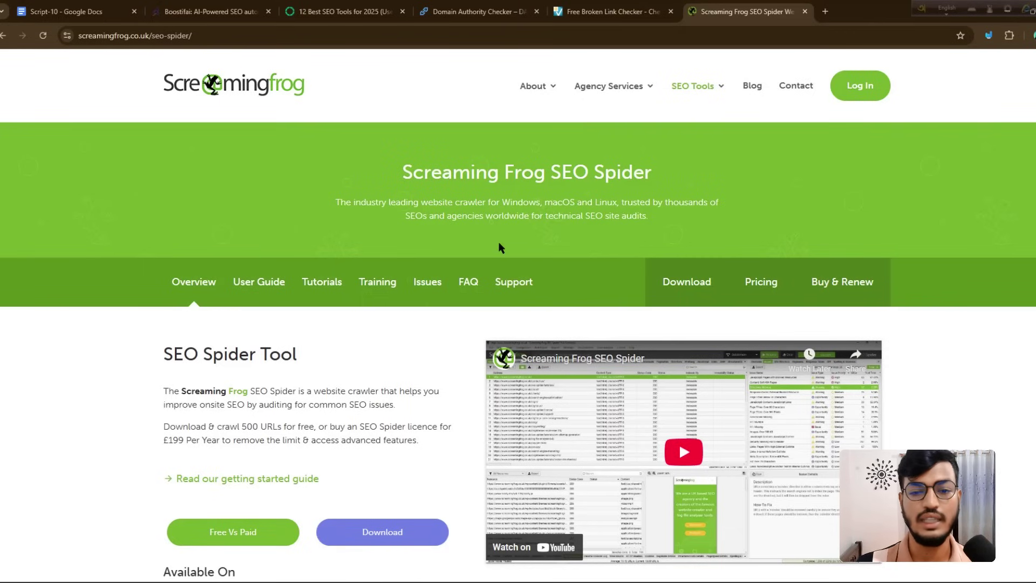
Step: Highlight the SEO Spider heading, then open the My Account login page and scroll to its footer
drag(597, 170, 647, 168)
click(717, 164)
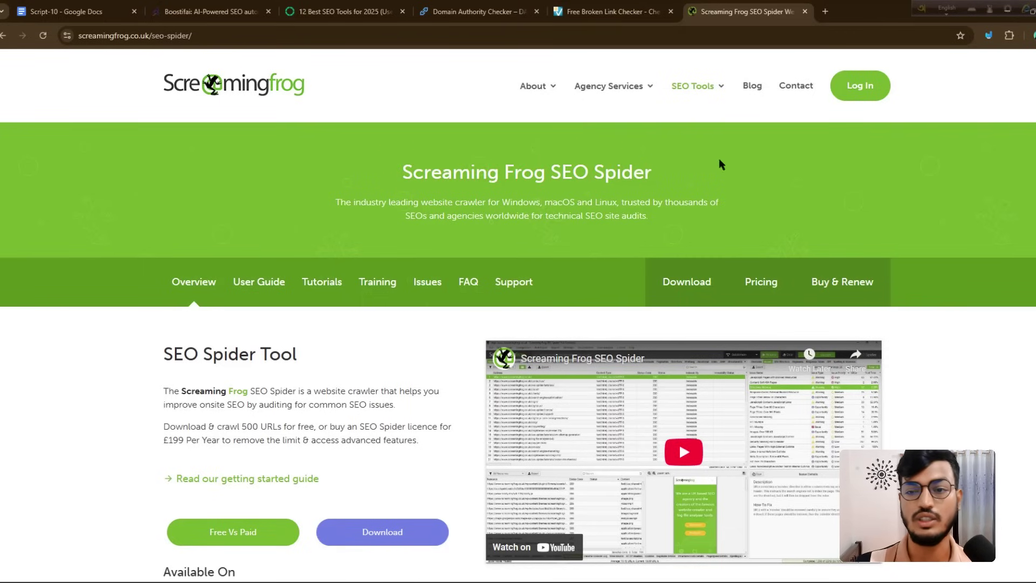
click(861, 86)
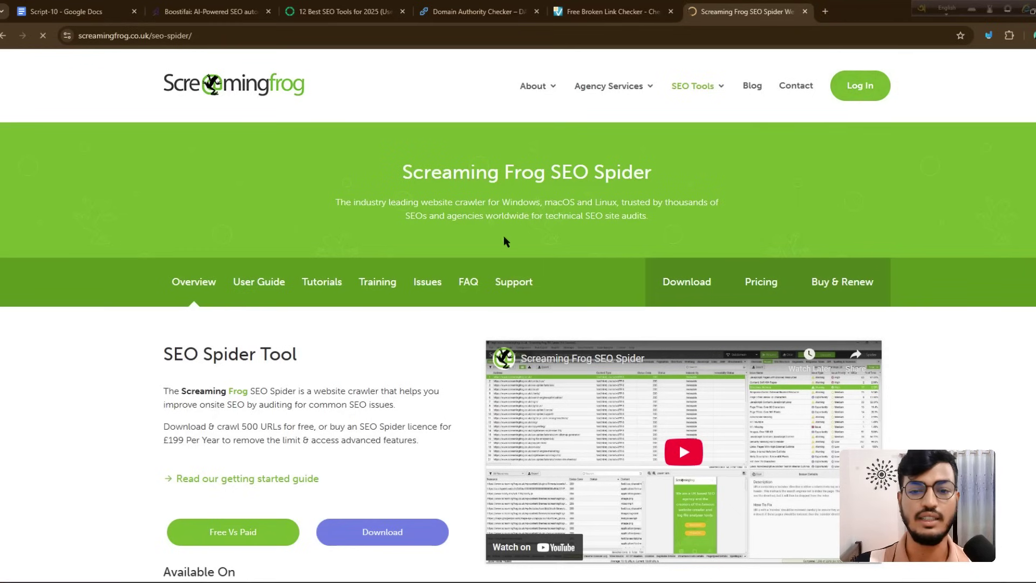
scroll(521, 248, down, 2)
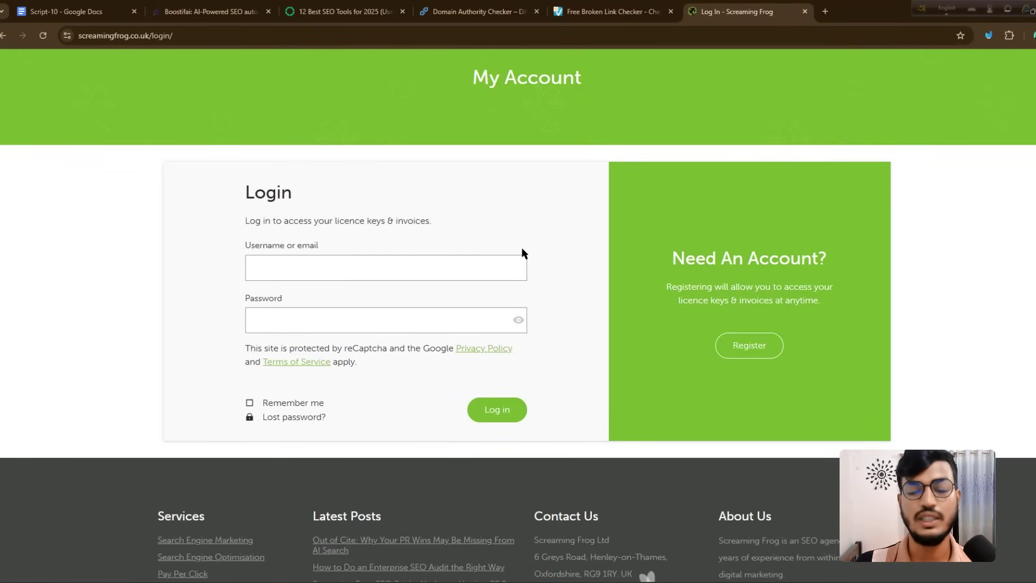